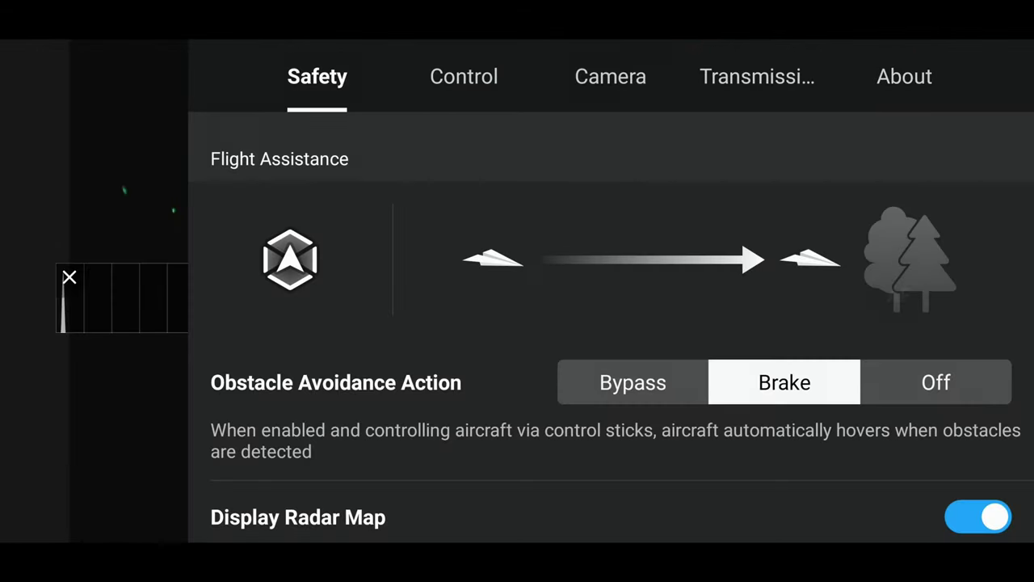
Set the video format to MP4 in the drone's camera settings and review the remaining options down to white balance.
click(611, 76)
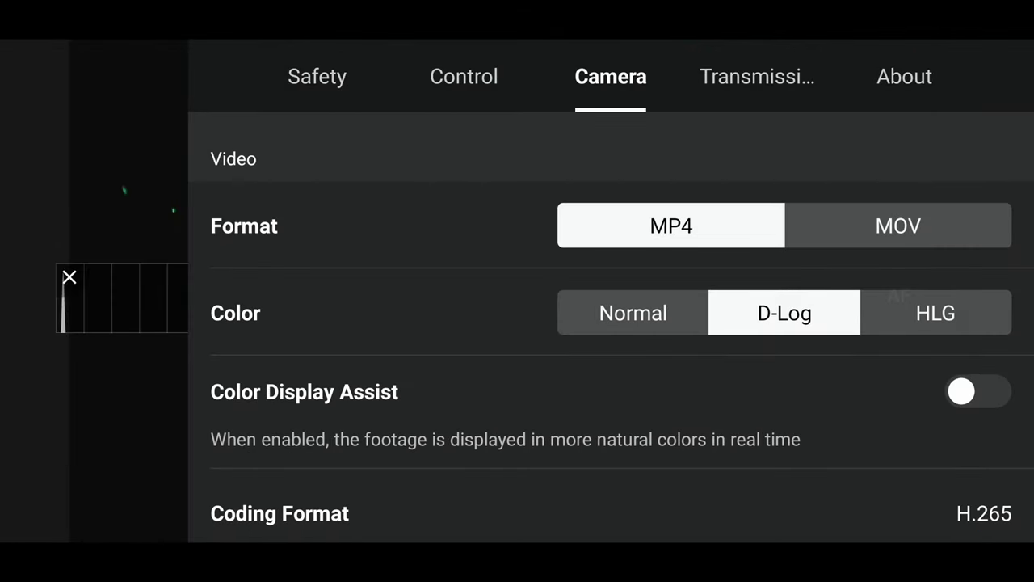
click(898, 225)
click(672, 225)
scroll(611, 337, down, 5)
scroll(612, 337, down, 10)
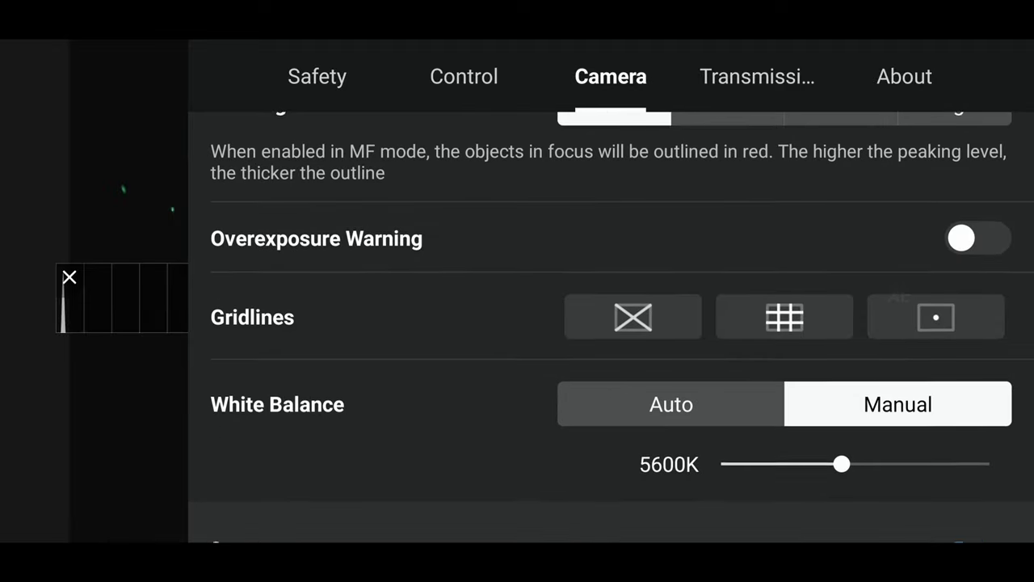
click(121, 404)
Set the video resolution to 5.4K at 30 fps and review the storage, color and format options below.
click(663, 500)
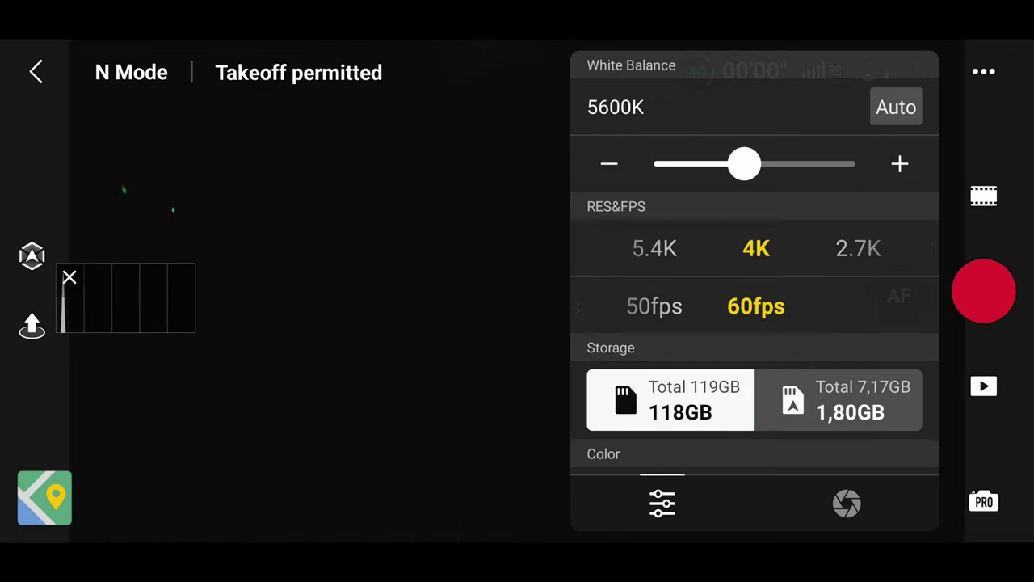
click(654, 248)
drag(756, 307, 655, 306)
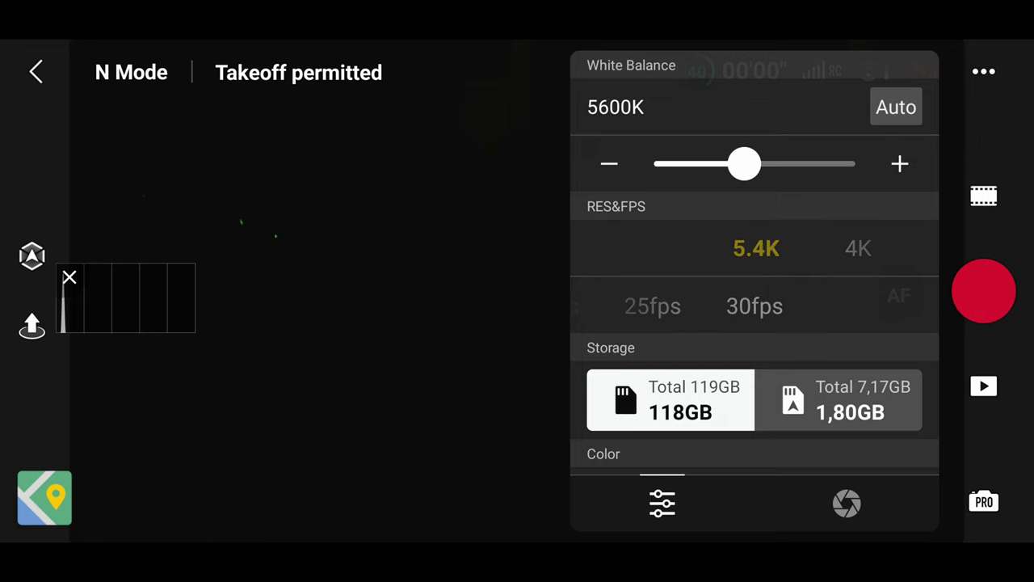
scroll(755, 323, down, 2)
scroll(754, 324, down, 3)
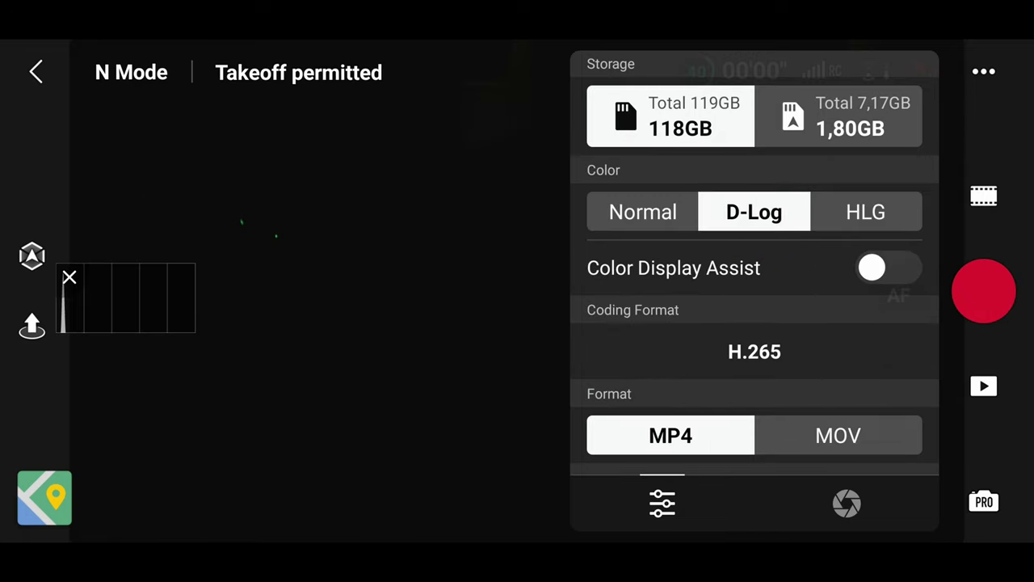
Set the shutter speed to 1/60 in the camera's exposure settings.
click(847, 503)
drag(891, 351, 622, 351)
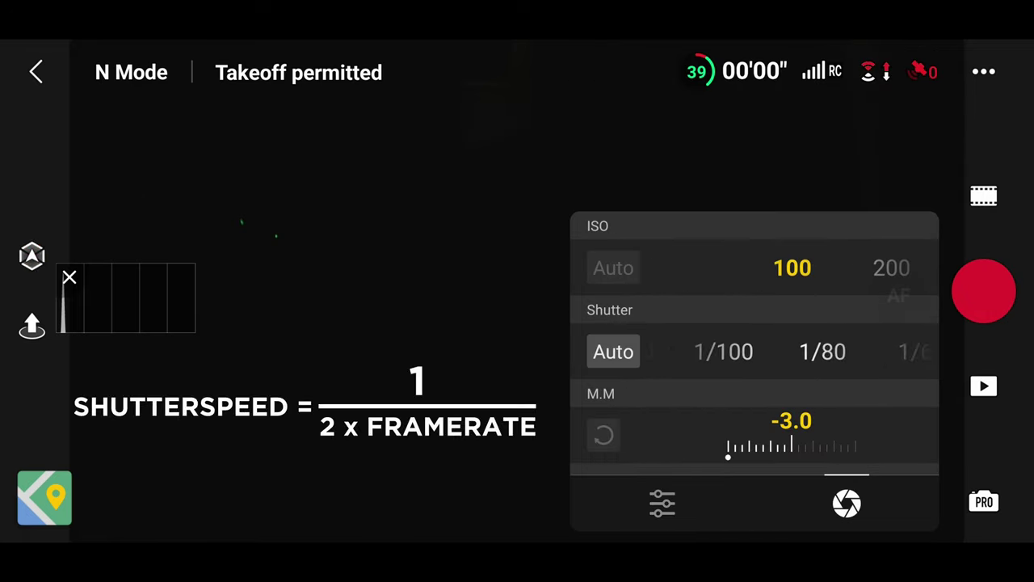
drag(891, 352, 792, 351)
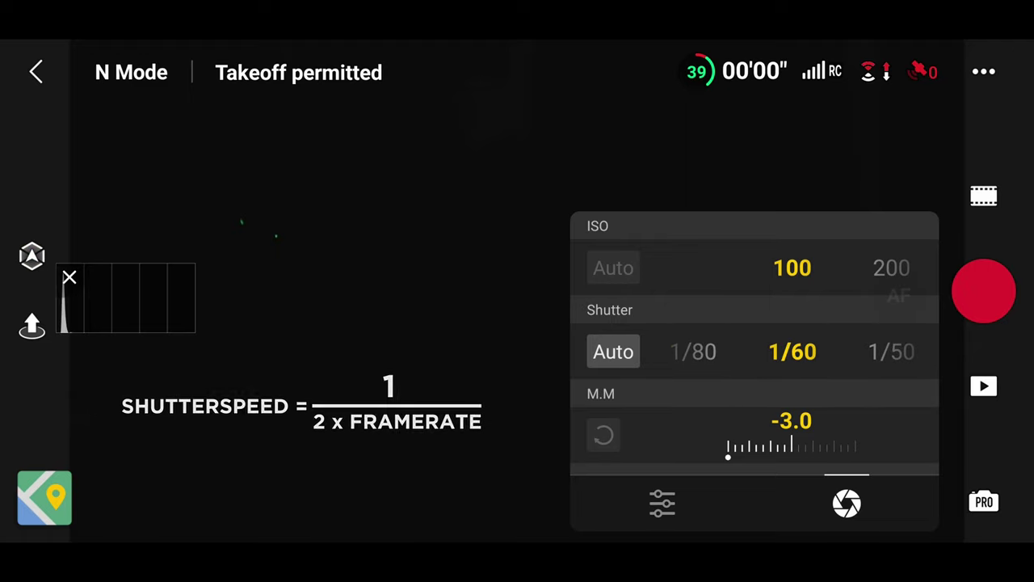
scroll(755, 267, right, 2)
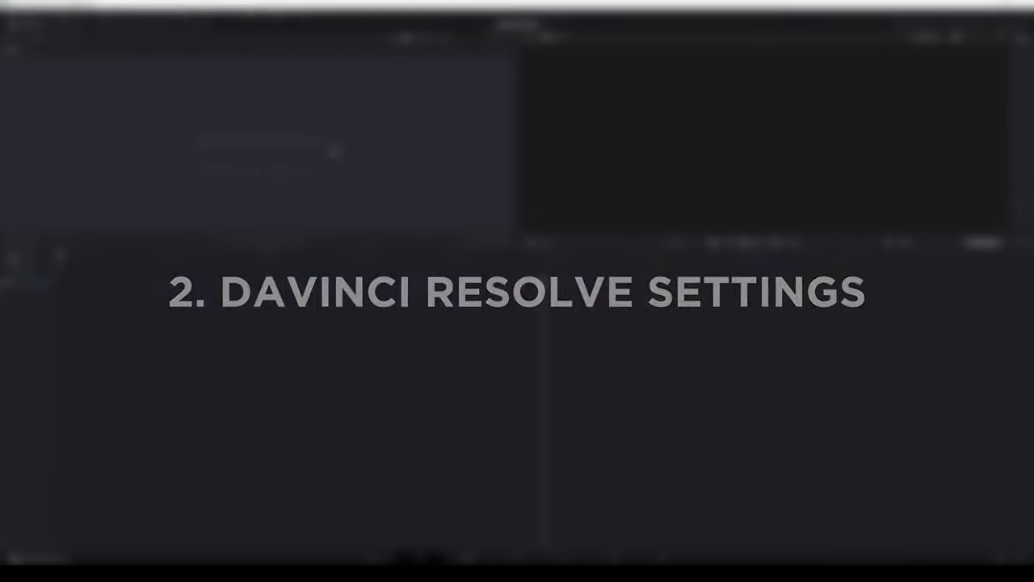
In DaVinci Resolve's project settings, set the timeline resolution to 3840 x 2160 Ultra HD and the timeline frame rate to 29.97.
click(75, 171)
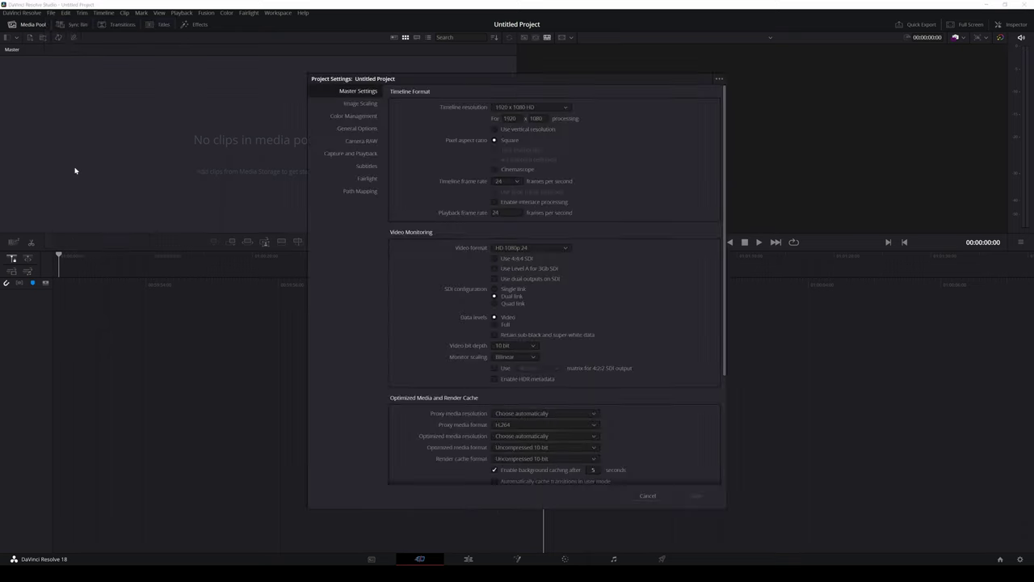
click(542, 107)
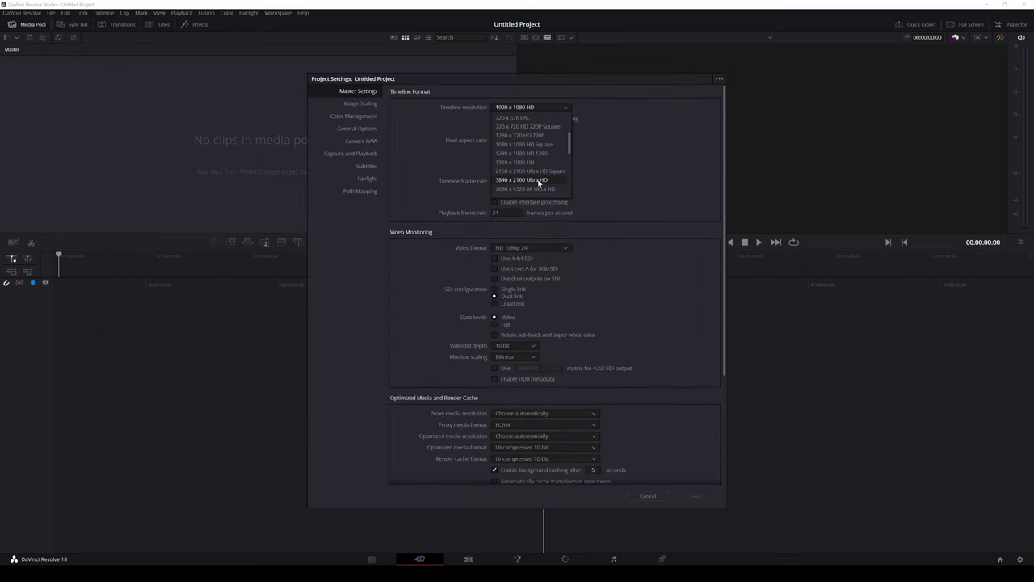
click(539, 180)
click(513, 183)
click(501, 236)
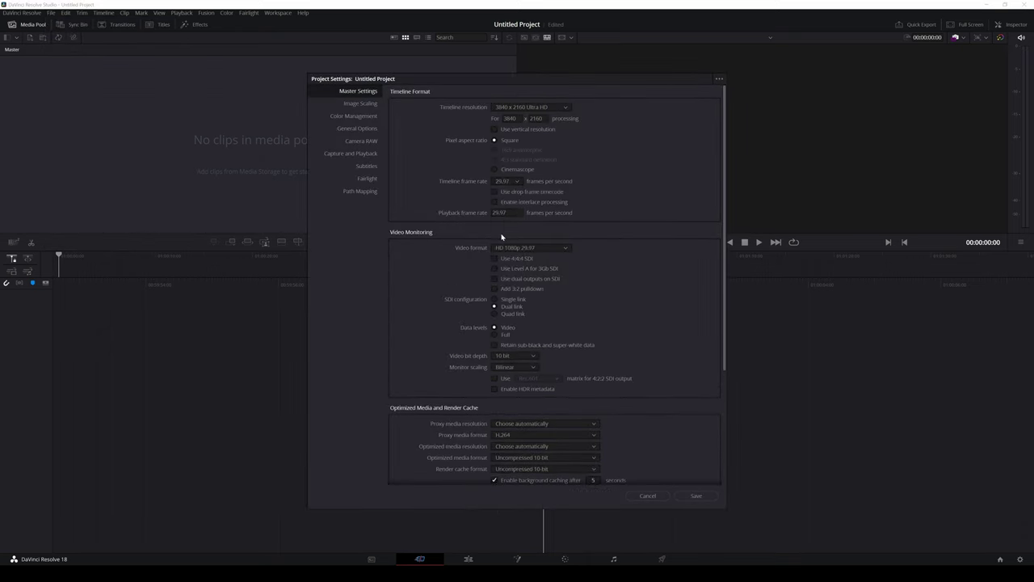
scroll(512, 247, down, 3)
scroll(512, 246, up, 3)
Set the project's color science to DaVinci YRGB and its timeline color space to DaVinci WG/Intermediate, and save the settings.
click(355, 117)
click(552, 108)
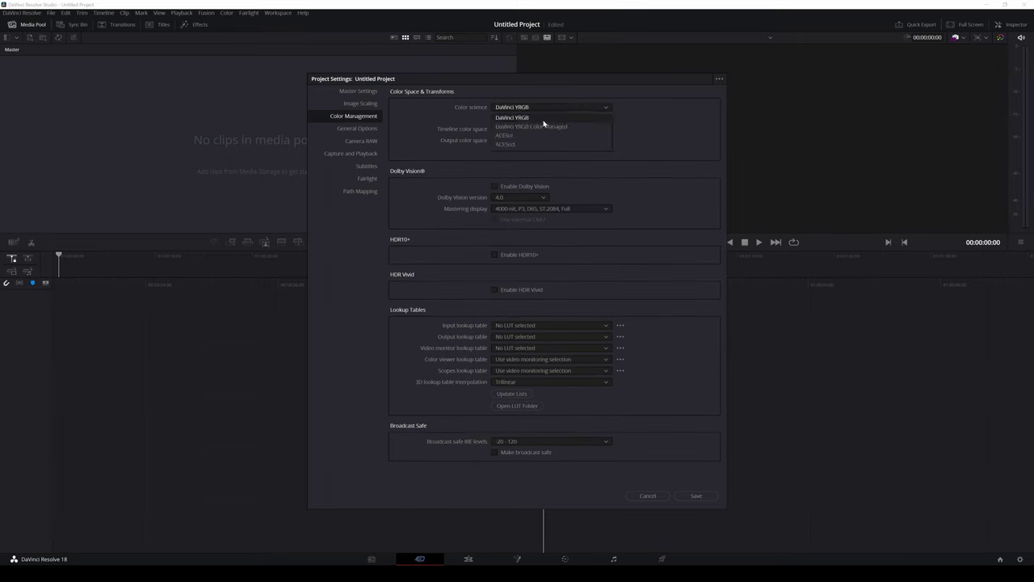
click(544, 118)
click(550, 129)
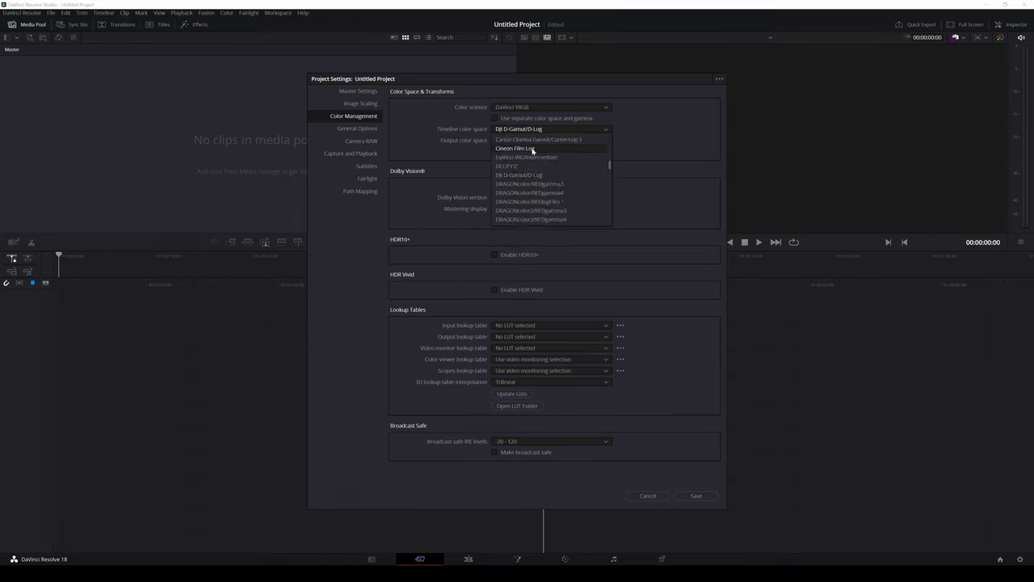
click(522, 156)
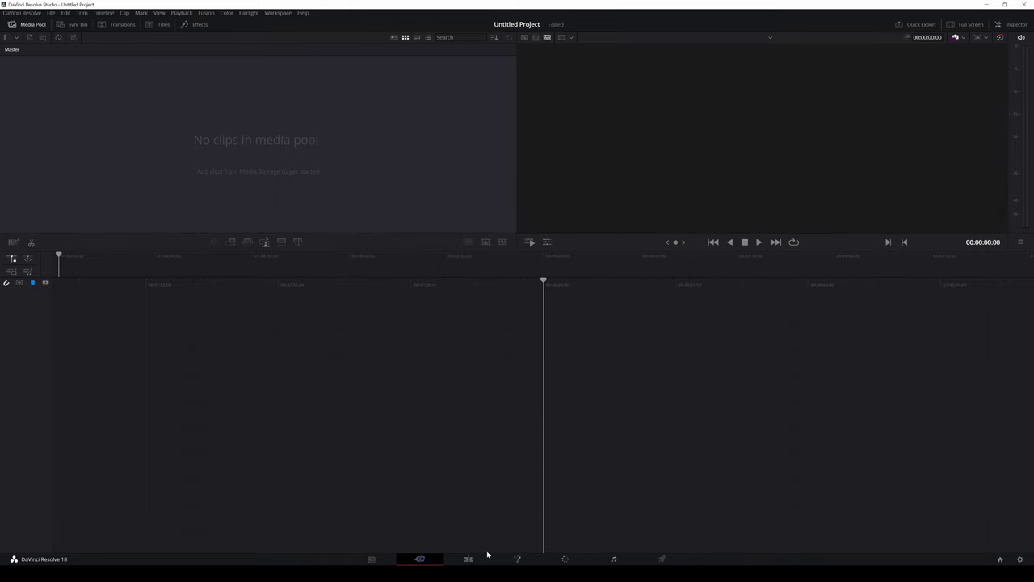
Create a bin named Air2s Footage and import all five MP4 clips from the DavinciDlogExampleFootage folder into it.
right_click(184, 124)
click(201, 150)
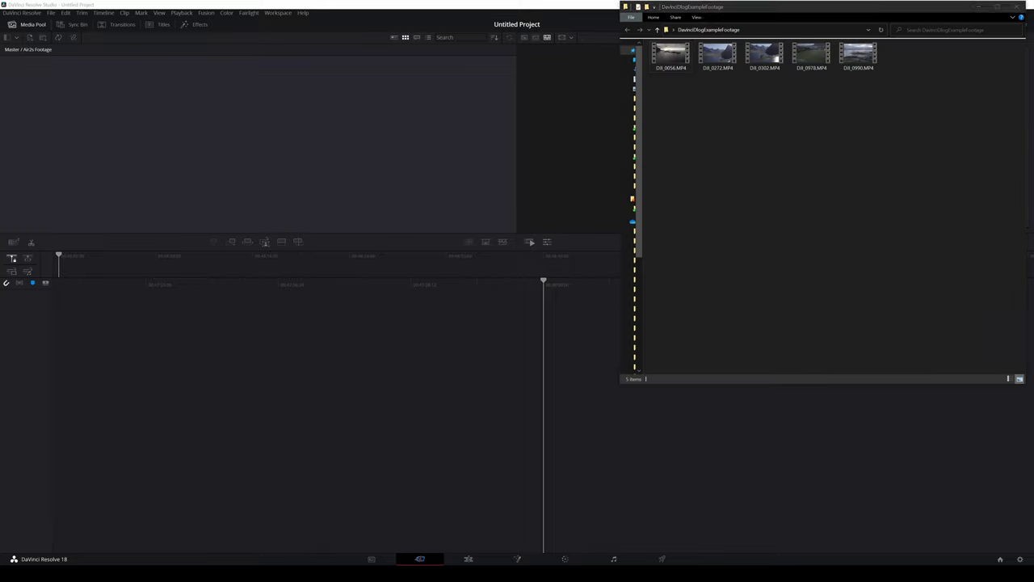
key(ctrl+a)
drag(858, 57, 226, 122)
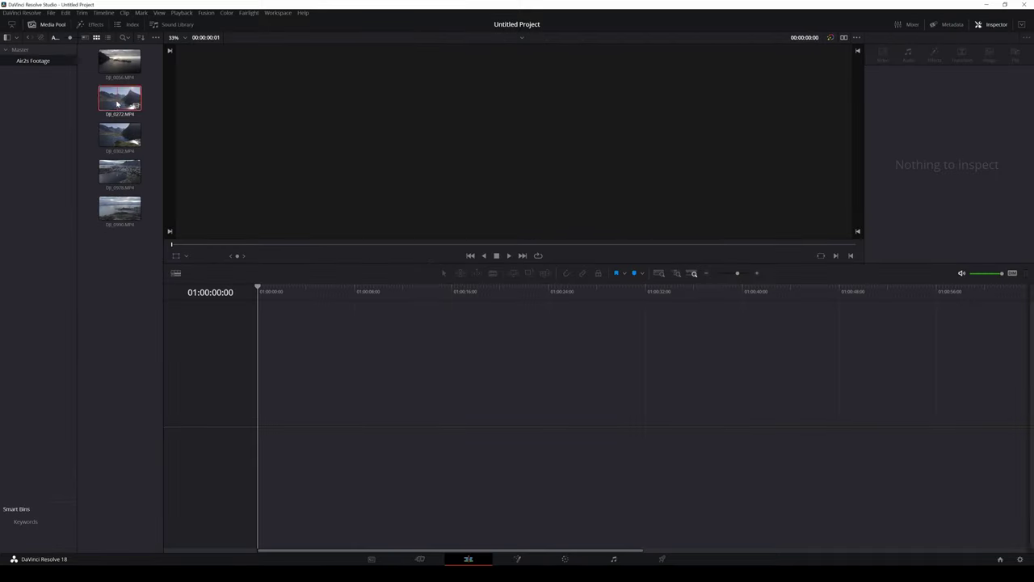
Create a timeline from DJI_0272.MP4 and trim the clip's start and end to a length of about 6.6 seconds.
drag(117, 103, 296, 346)
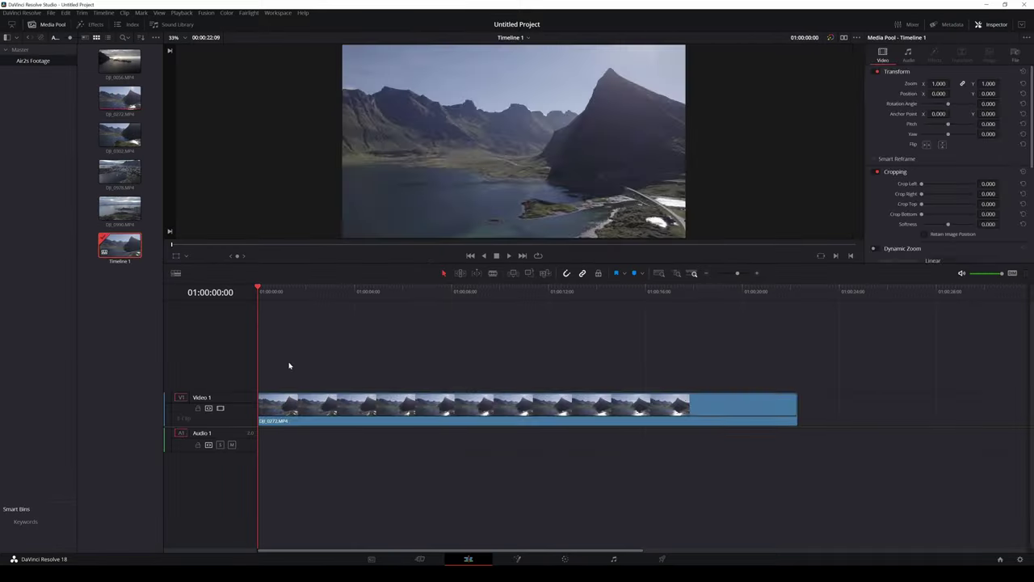
key(space)
click(485, 292)
drag(261, 416, 488, 415)
drag(487, 291, 598, 296)
drag(487, 415, 349, 415)
drag(795, 415, 653, 417)
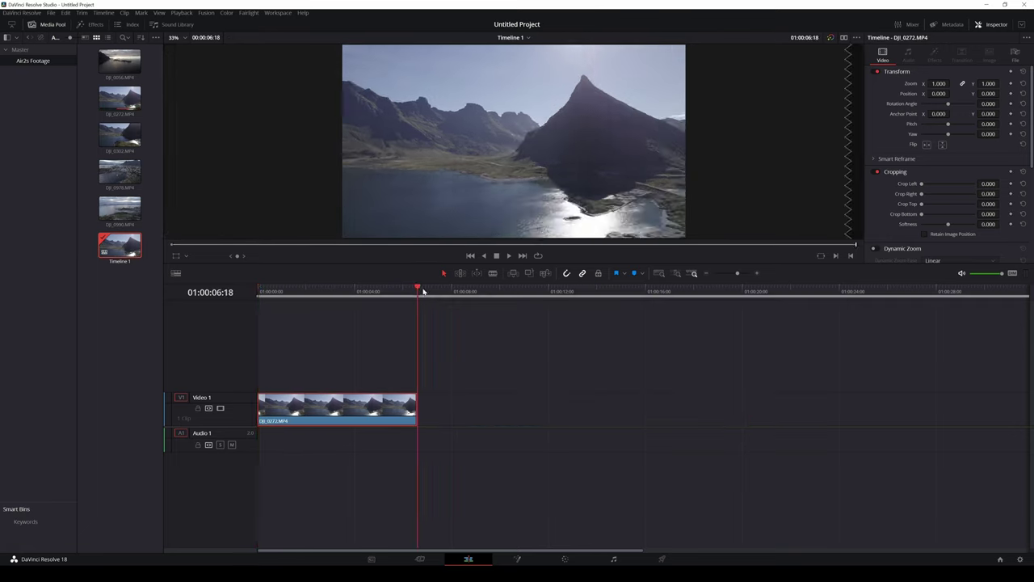
click(280, 291)
key(space)
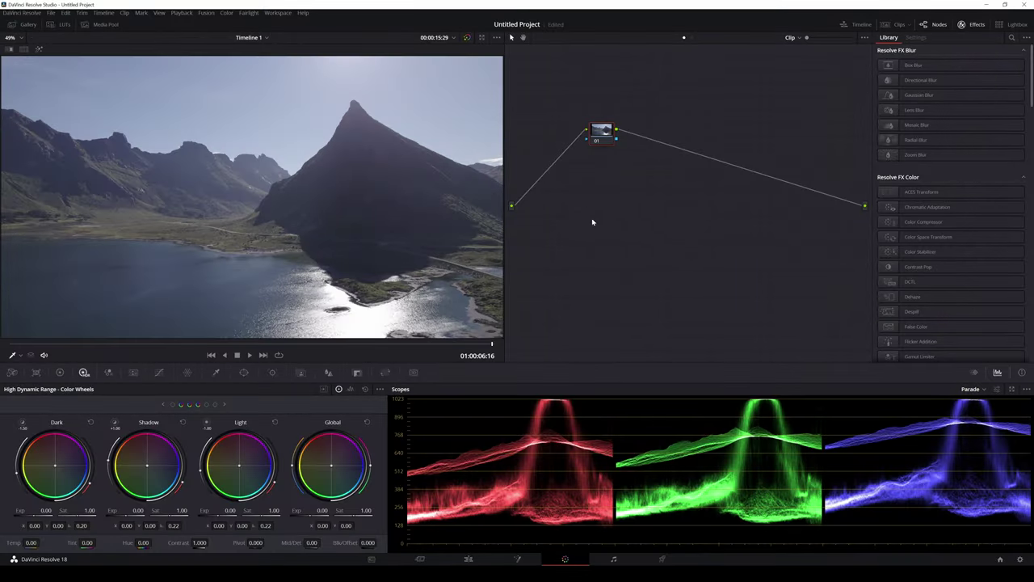
On the Color page, add two serial nodes after the first node and space the three out in a row.
drag(601, 140, 555, 207)
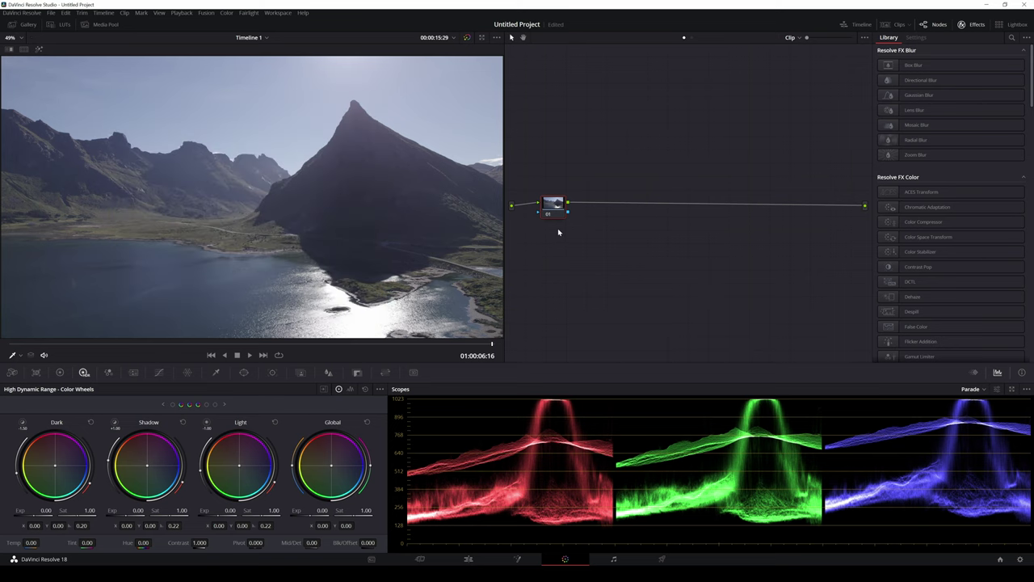
key(alt+s)
key(alt+s)
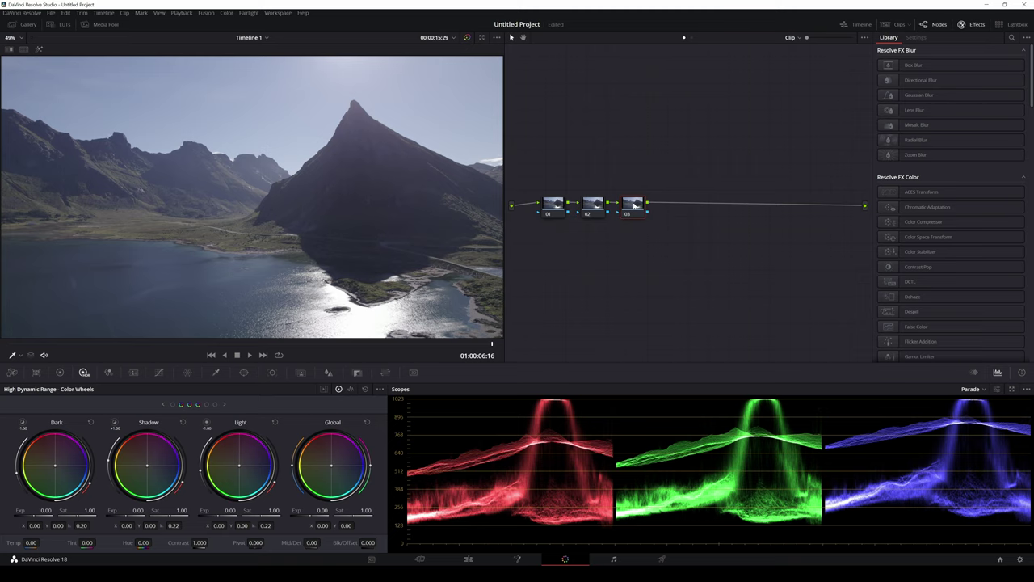
drag(636, 204, 710, 203)
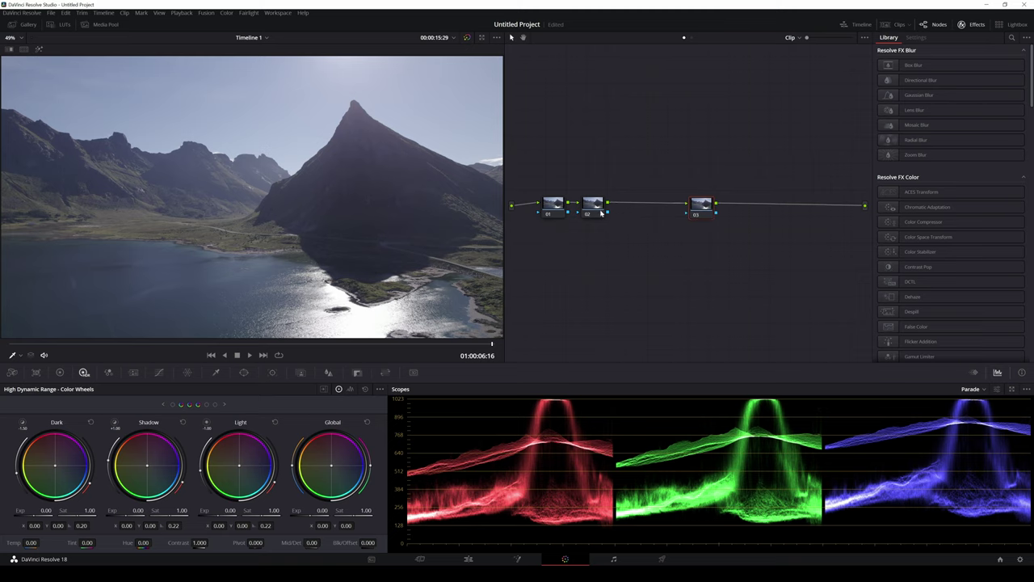
Label the third node CST OUT and the first node CST IN.
right_click(703, 215)
click(725, 230)
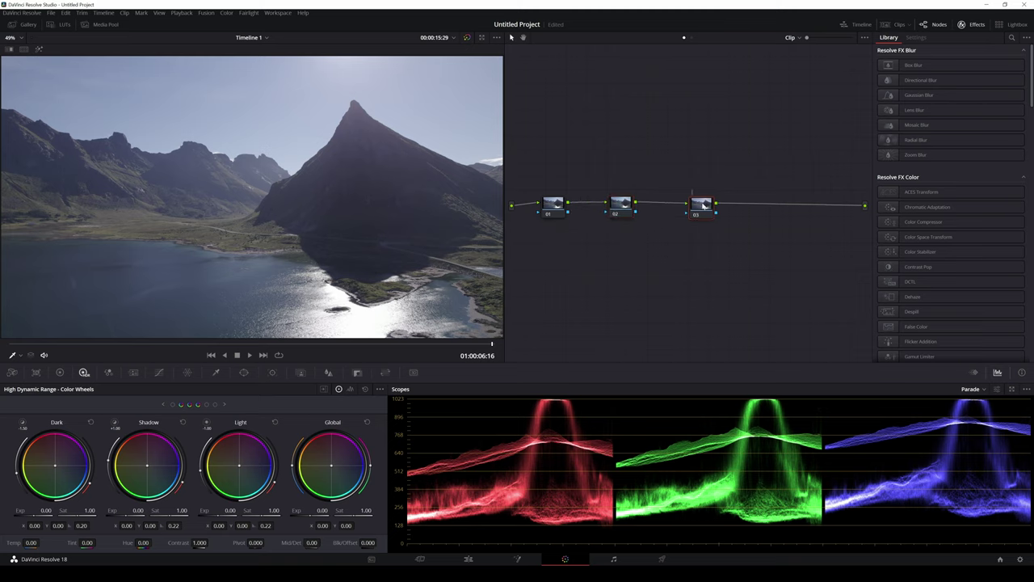
click(551, 210)
Search the effects library for "color sp" and apply Color Space Transform to the CST IN and CST OUT nodes.
click(1012, 37)
text(color sp)
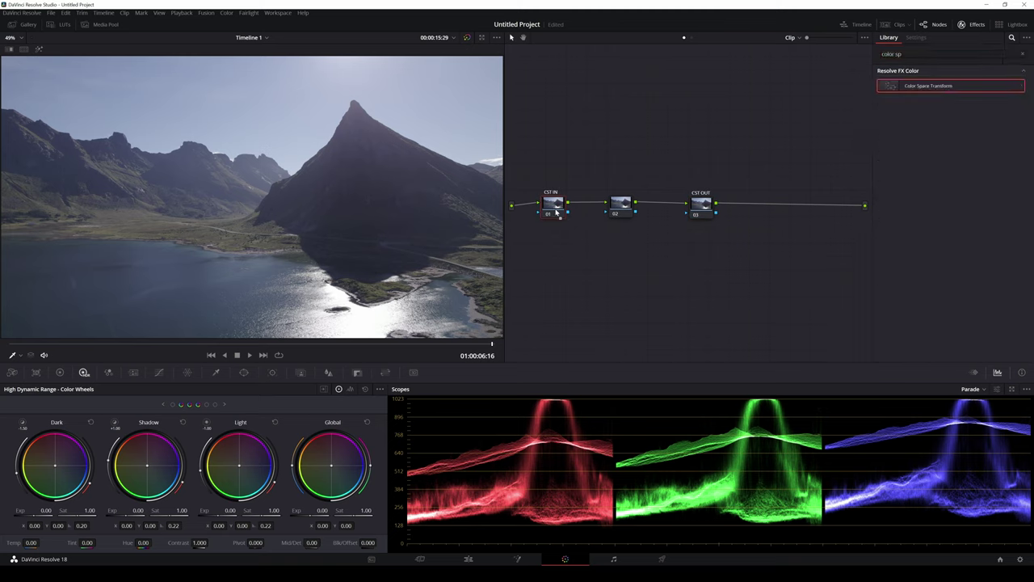
drag(931, 84, 702, 203)
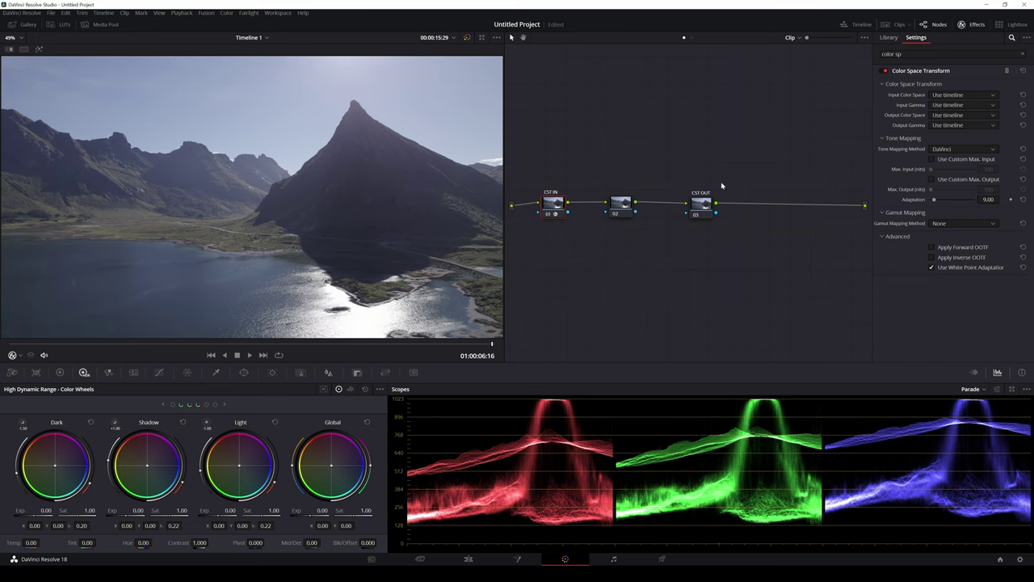
Set the CST IN node's input color space to DJI D-Gamut and its input gamma to DJI D-Log.
click(996, 94)
scroll(978, 165, down, 5)
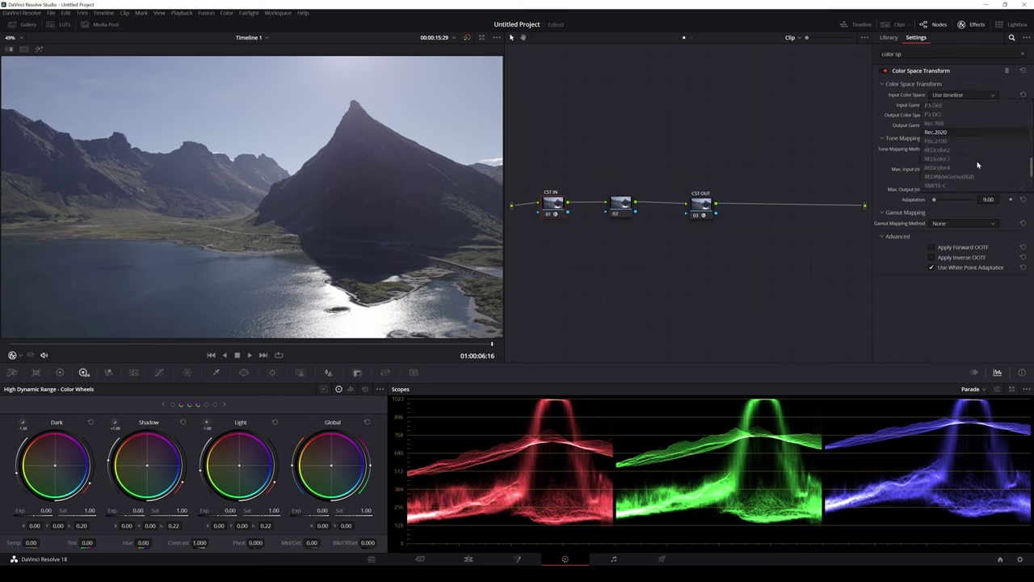
scroll(978, 165, down, 3)
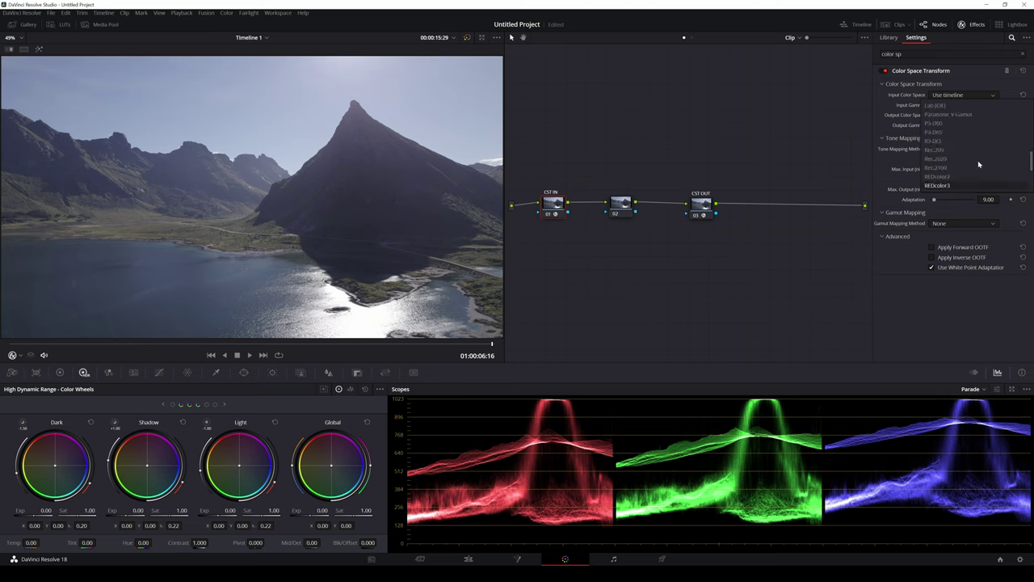
scroll(979, 165, up, 1)
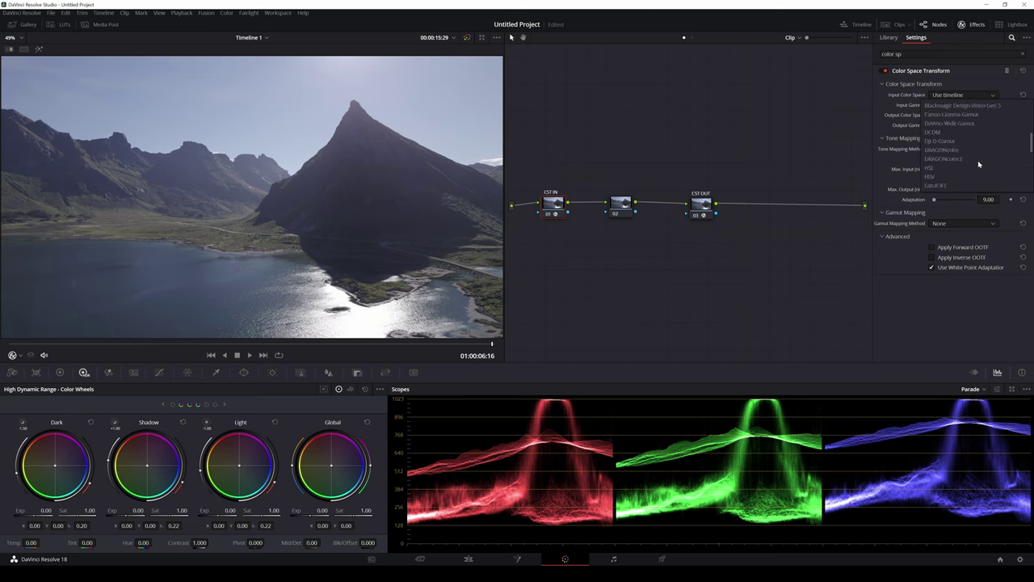
click(966, 142)
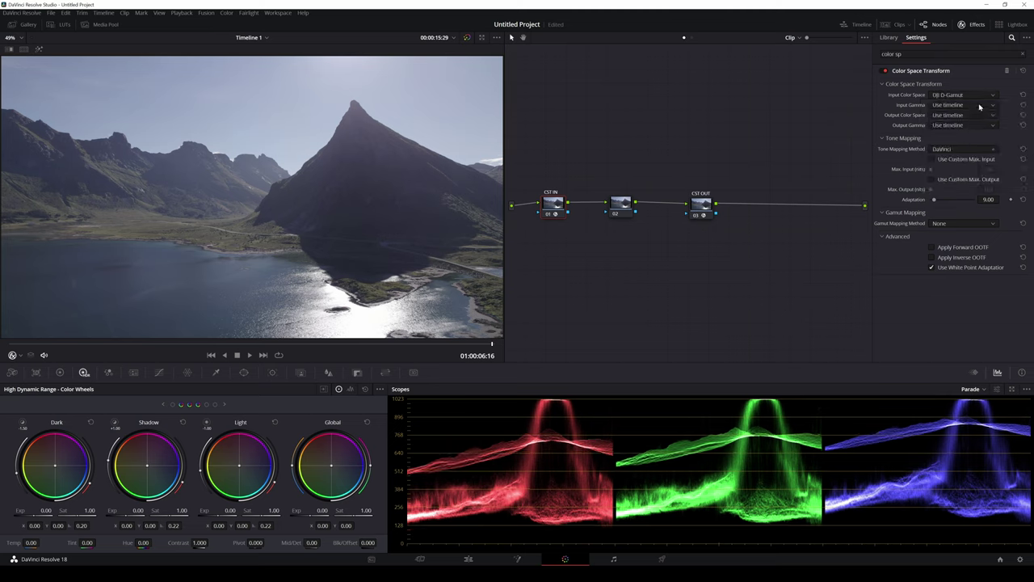
click(979, 105)
click(977, 168)
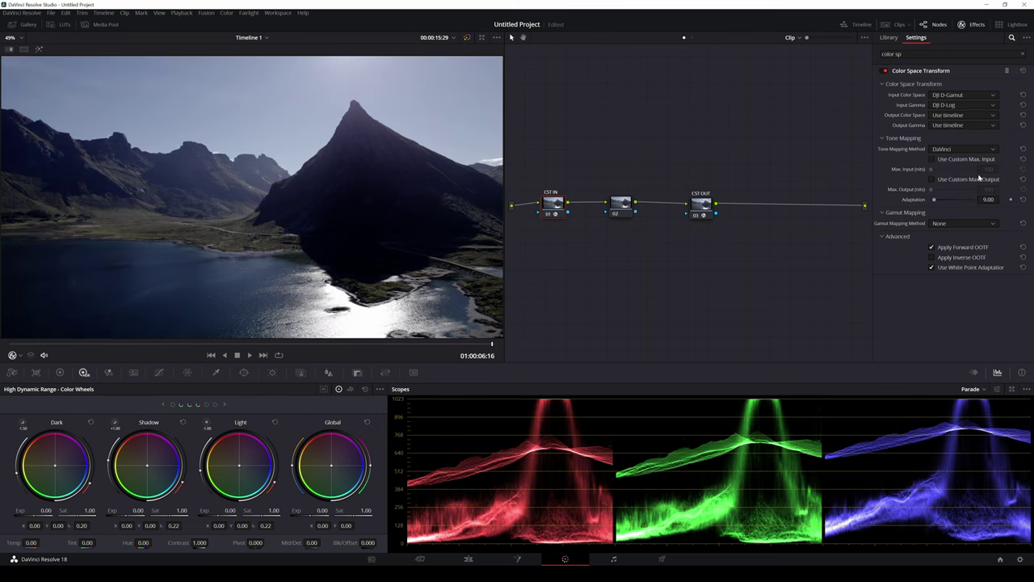
Set the CST OUT node's output color space to Rec.709 and its output gamma to Gamma 2.4.
click(960, 115)
scroll(964, 170, down, 4)
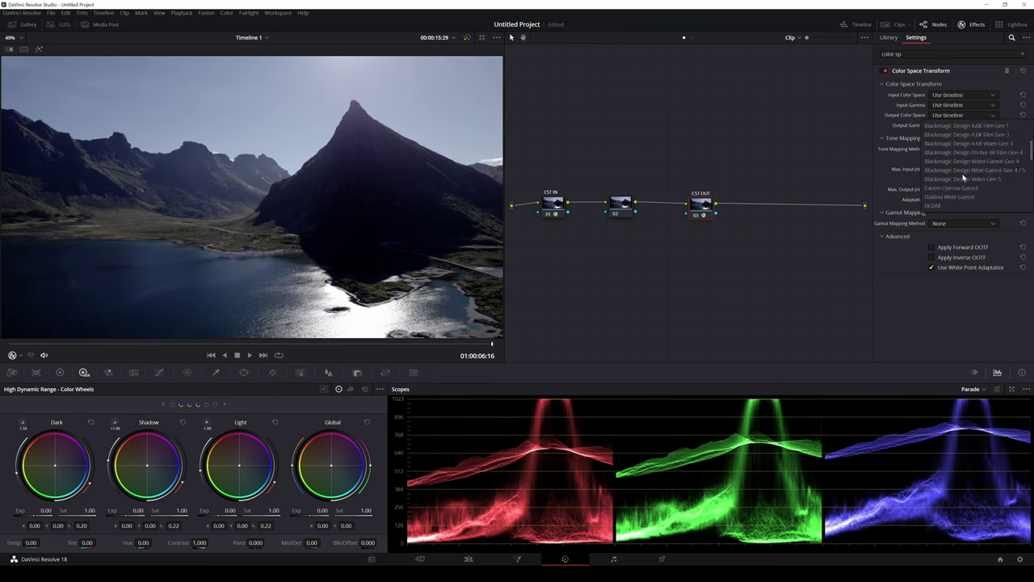
click(948, 146)
click(961, 125)
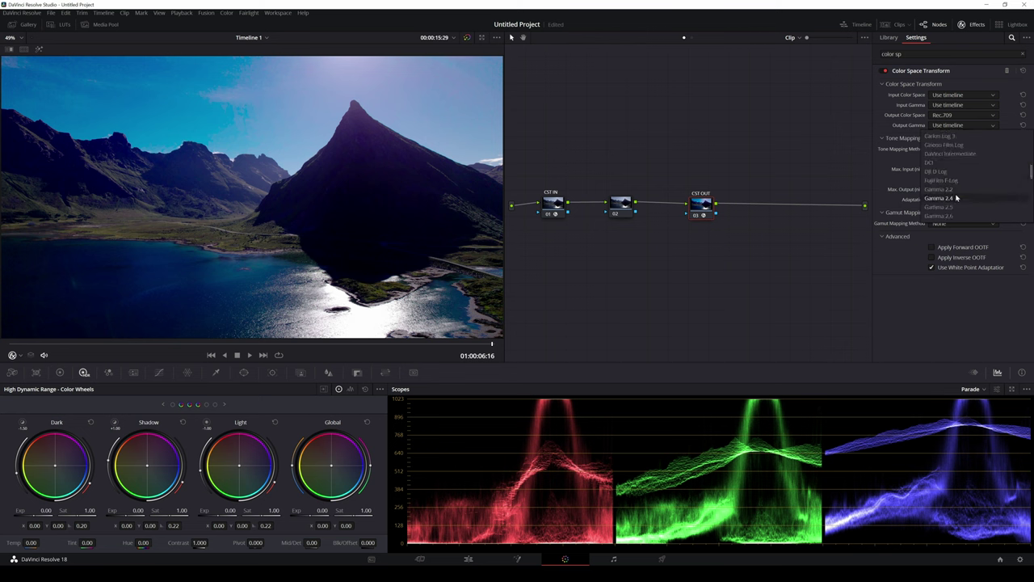
click(957, 198)
Spread the nodes to leave room before CST OUT, and label the middle node HDR.
drag(702, 205, 801, 206)
drag(553, 205, 544, 208)
drag(621, 204, 601, 209)
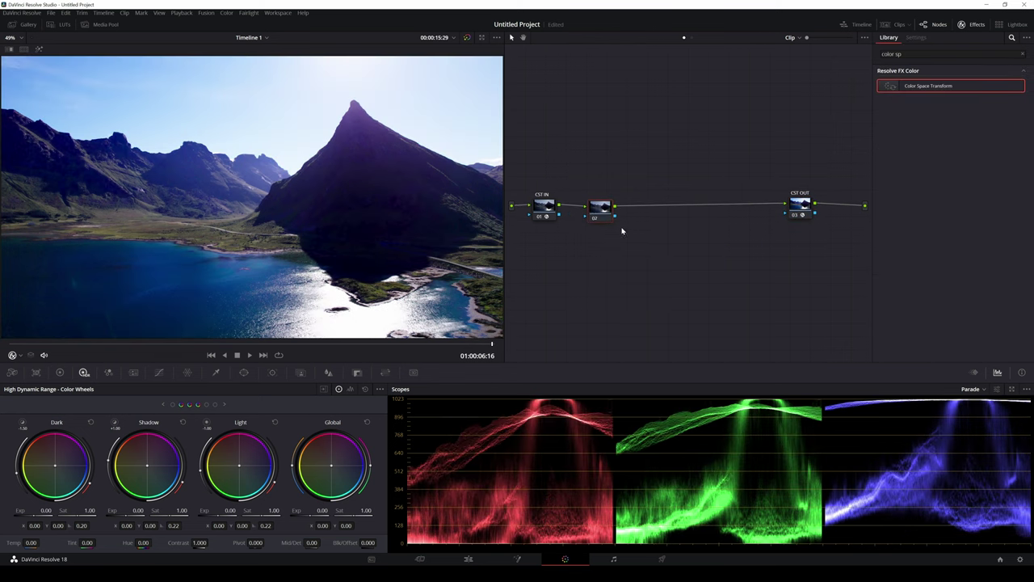
drag(599, 218, 589, 217)
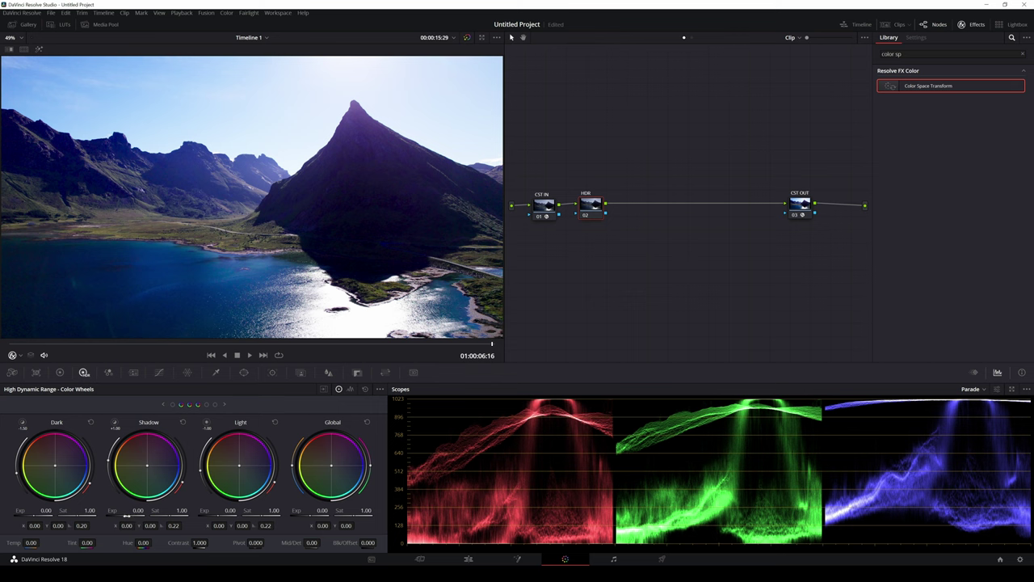
Balance the HDR node's tonal zones, setting exposure to Shadow 1.19, Light -0.84, Highlight -1.42 and Specular -0.96, and adjusting Dark.
drag(126, 515, 166, 515)
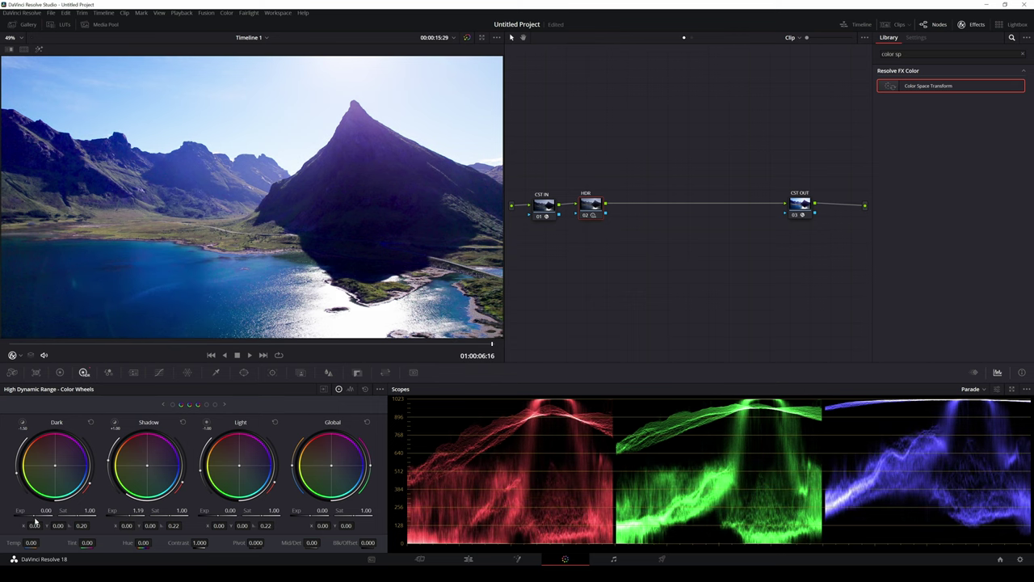
drag(41, 512, 50, 513)
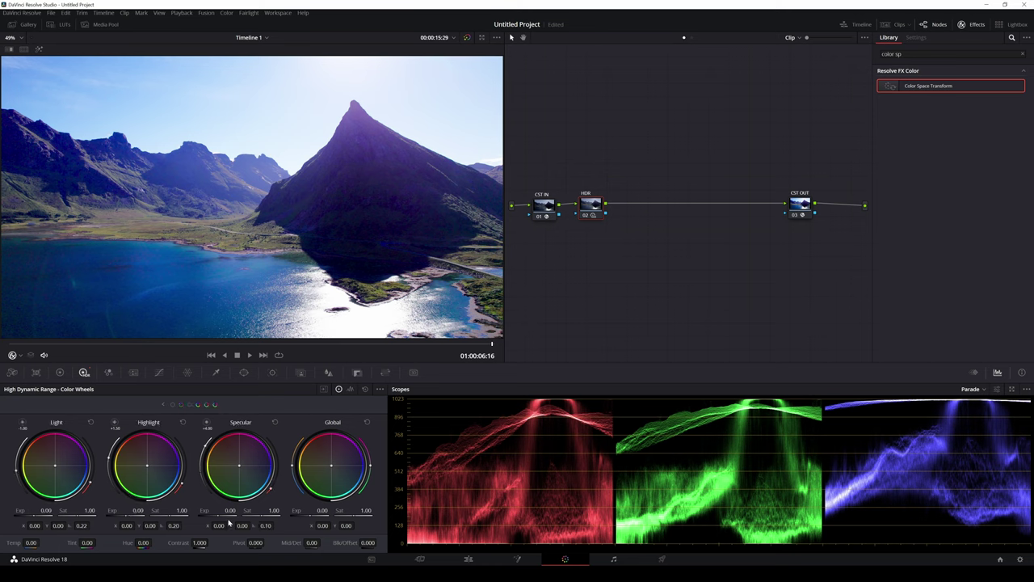
drag(230, 510, 28, 512)
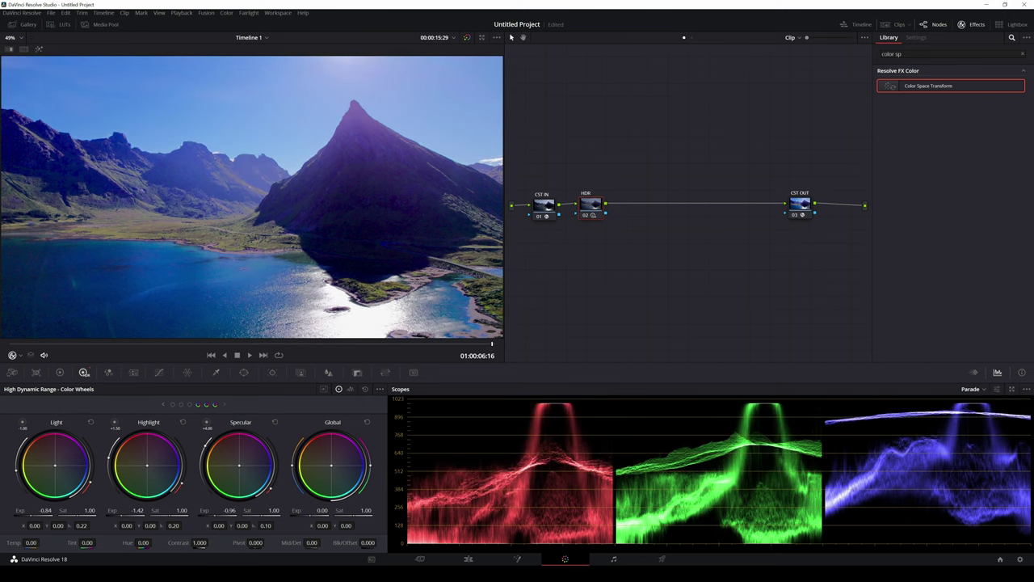
Add a serial node labelled BALANCE after HDR and set its Offset to 24.32, 24.33 and 18.24, checking the color on the vectorscope.
drag(592, 203, 585, 203)
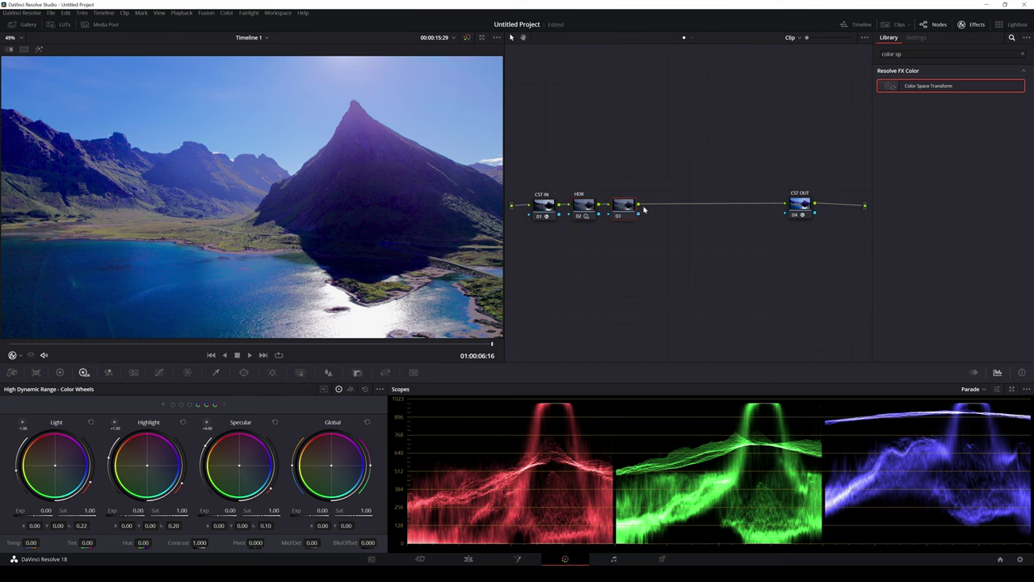
click(623, 214)
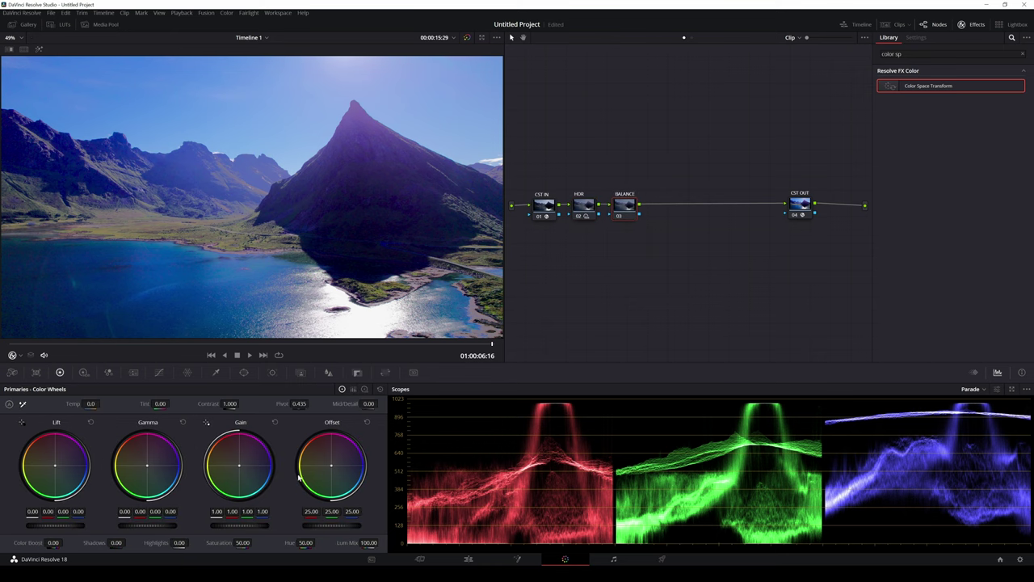
drag(328, 484, 320, 487)
click(982, 391)
click(992, 424)
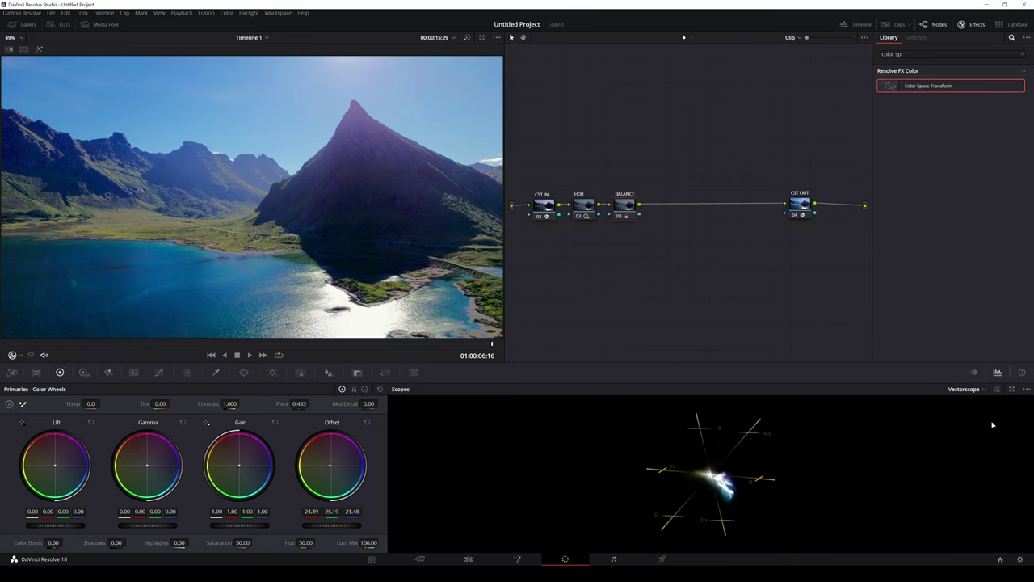
drag(329, 469, 336, 468)
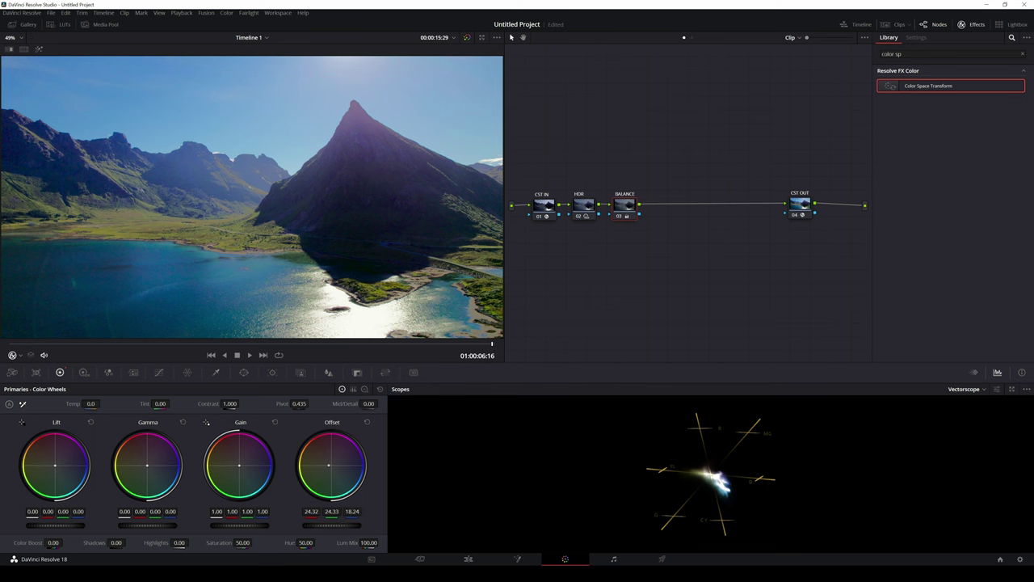
click(965, 390)
click(978, 414)
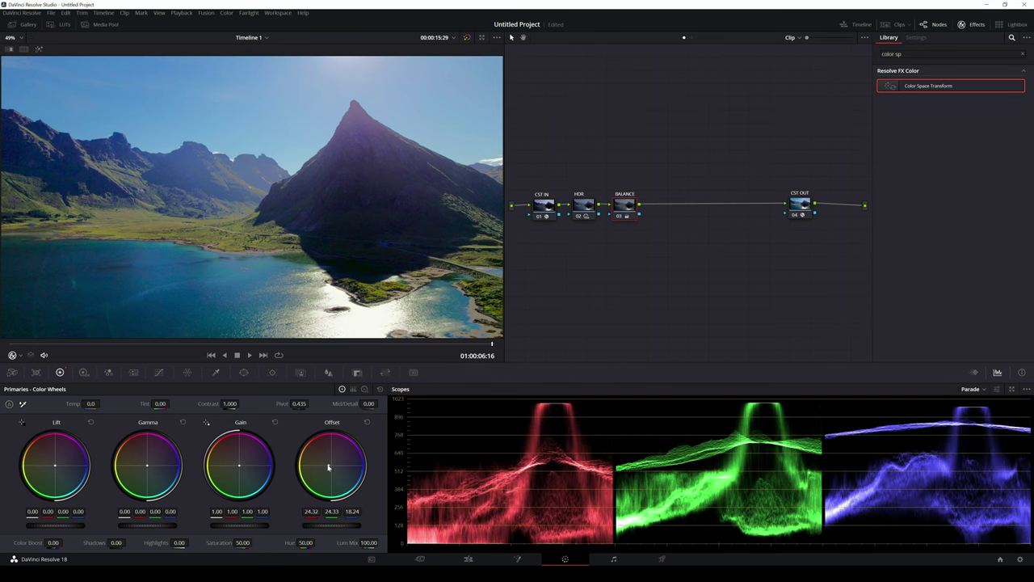
Refine the HDR node's exposure to Global 0.21, Specular -0.54 and Highlight -1.74.
click(83, 372)
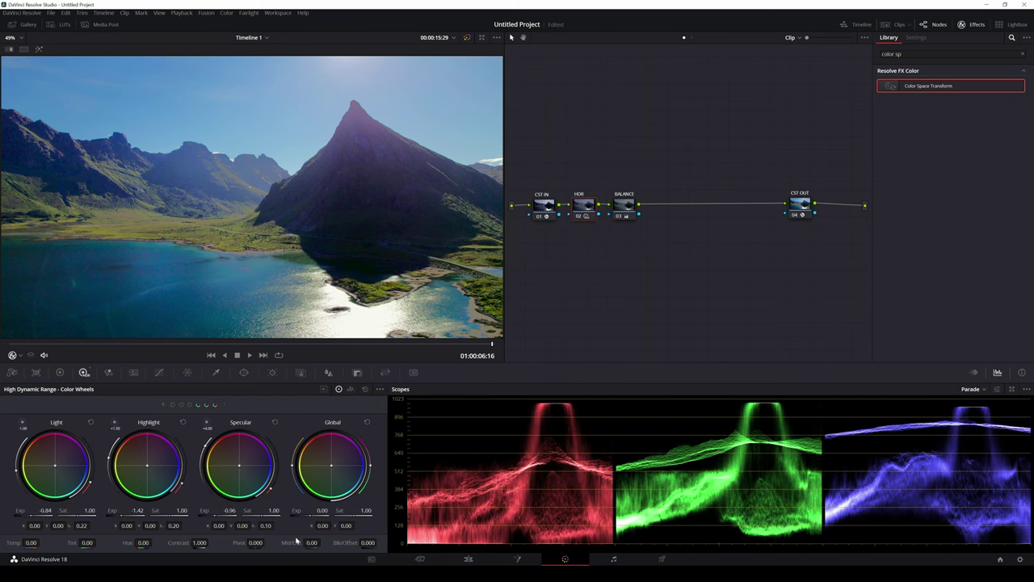
mouse_move(310, 516)
mouse_down()
mouse_move(300, 516)
mouse_move(331, 516)
mouse_move(307, 516)
mouse_up()
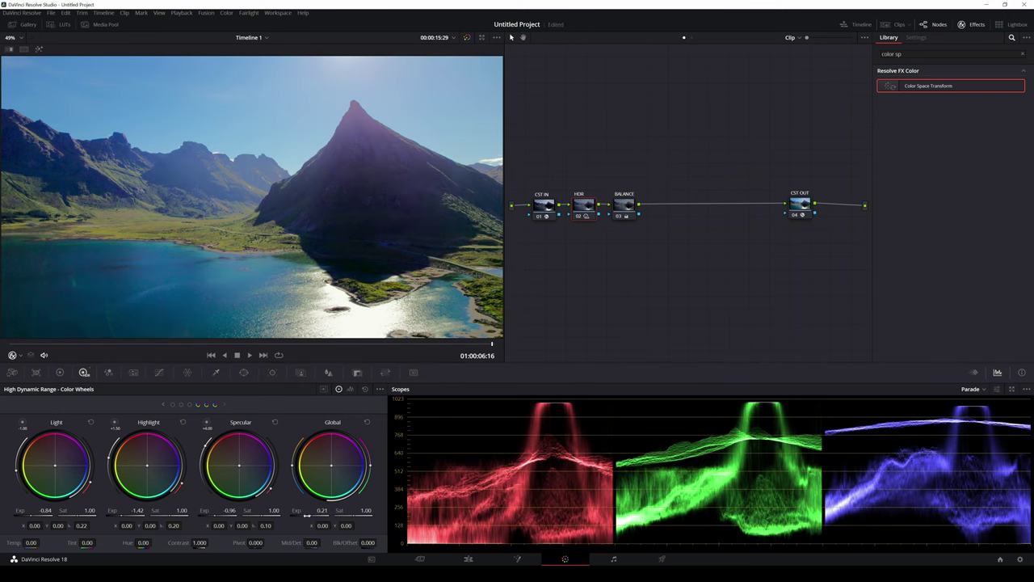
drag(214, 511, 231, 511)
drag(125, 510, 150, 511)
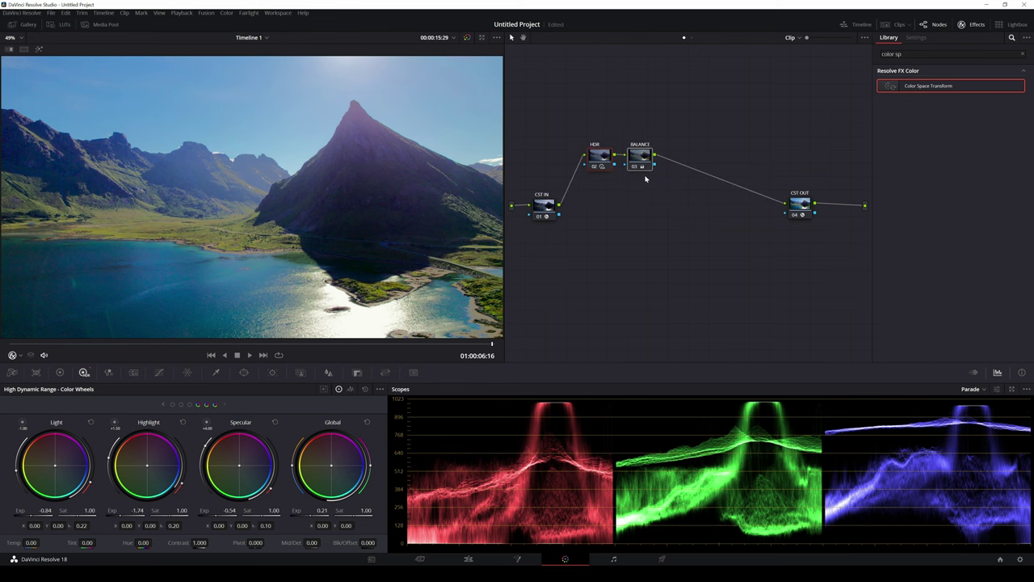
Compare the image with the HDR and BALANCE nodes enabled and disabled, and with the whole grade bypassed.
click(633, 166)
click(633, 167)
click(595, 168)
click(595, 169)
click(466, 38)
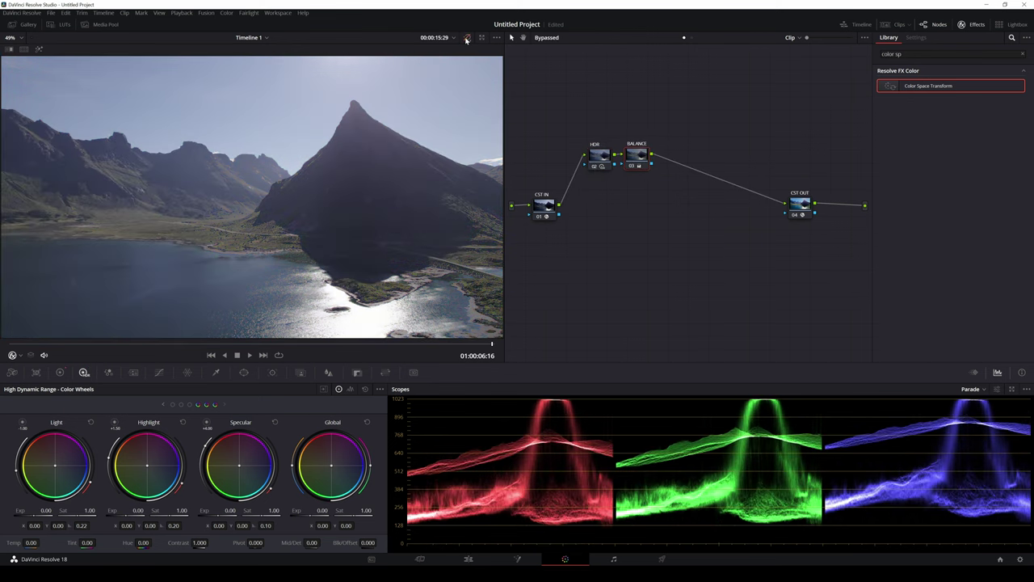
click(466, 38)
click(594, 166)
click(633, 166)
click(466, 38)
click(466, 38)
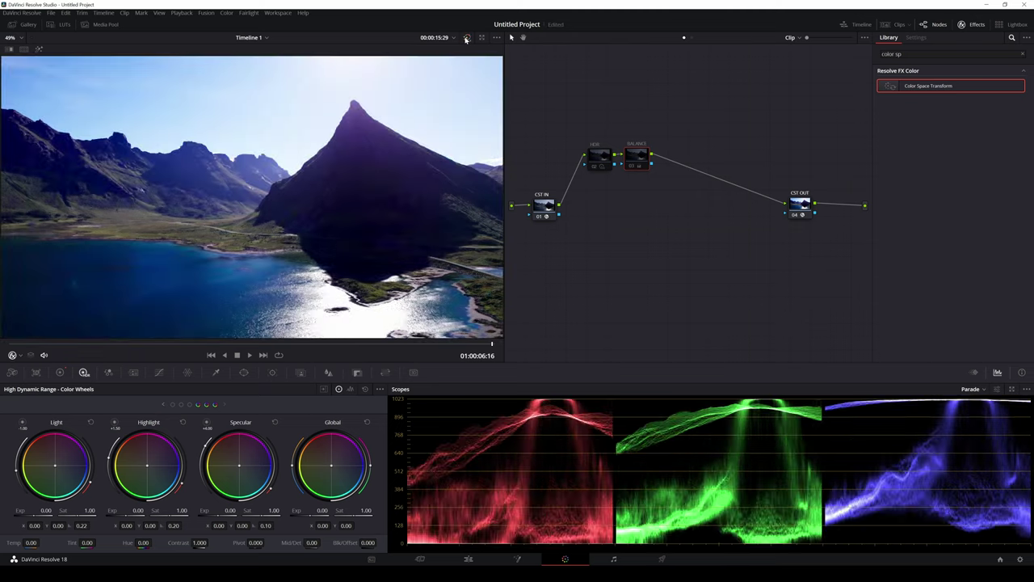
click(466, 38)
click(467, 38)
click(594, 167)
click(466, 38)
click(466, 38)
click(633, 167)
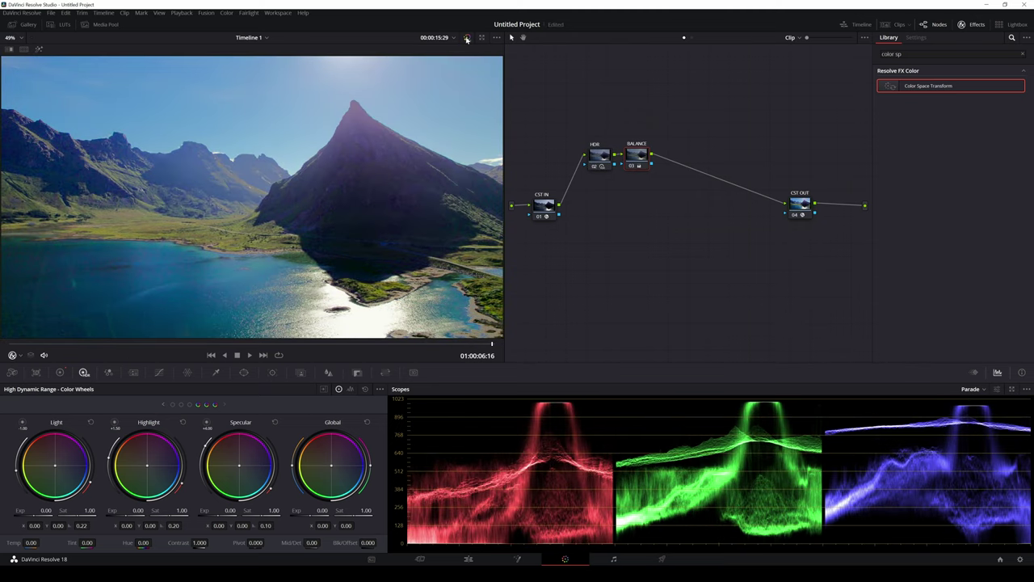
click(466, 38)
click(467, 38)
Add two serial nodes after BALANCE, label the first Hue Curve, and show its hue curves.
drag(636, 155, 637, 154)
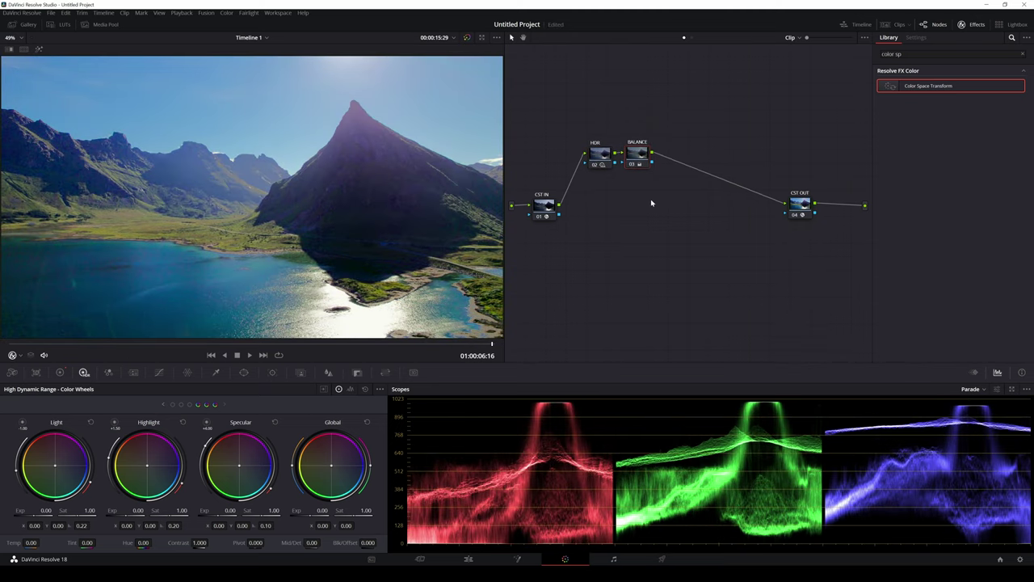
key(ctrl+v)
click(159, 372)
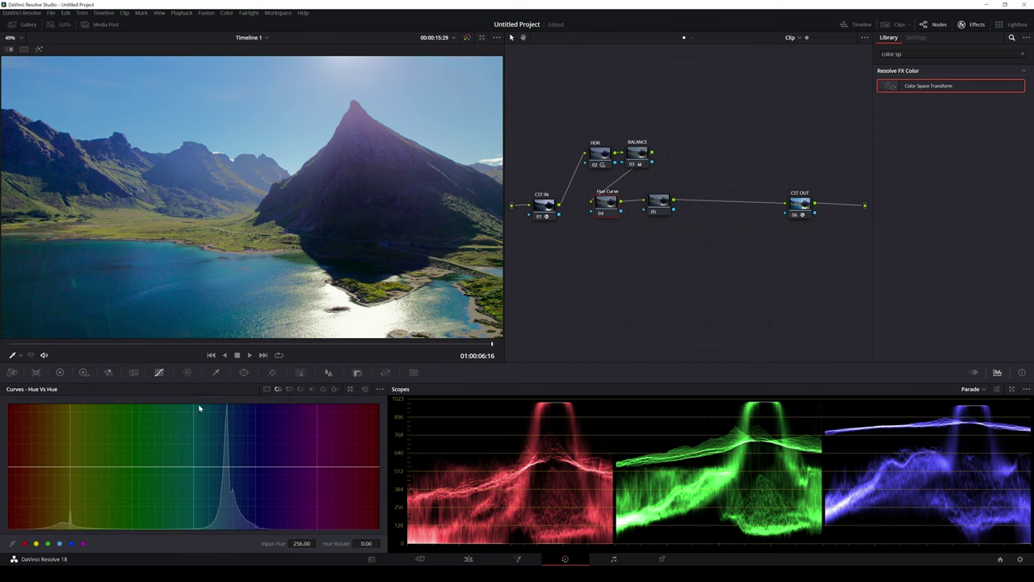
Try the Hue vs Sat curve by fully desaturating all hues and raising the blue, cyan, green and yellow points back to neutral.
drag(170, 467, 158, 530)
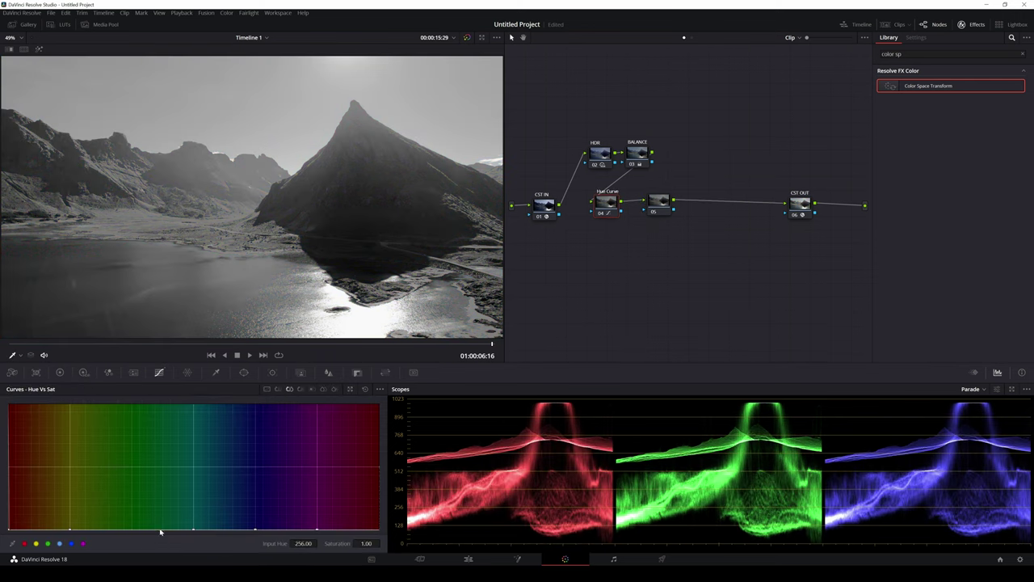
drag(255, 530, 255, 468)
drag(194, 530, 193, 467)
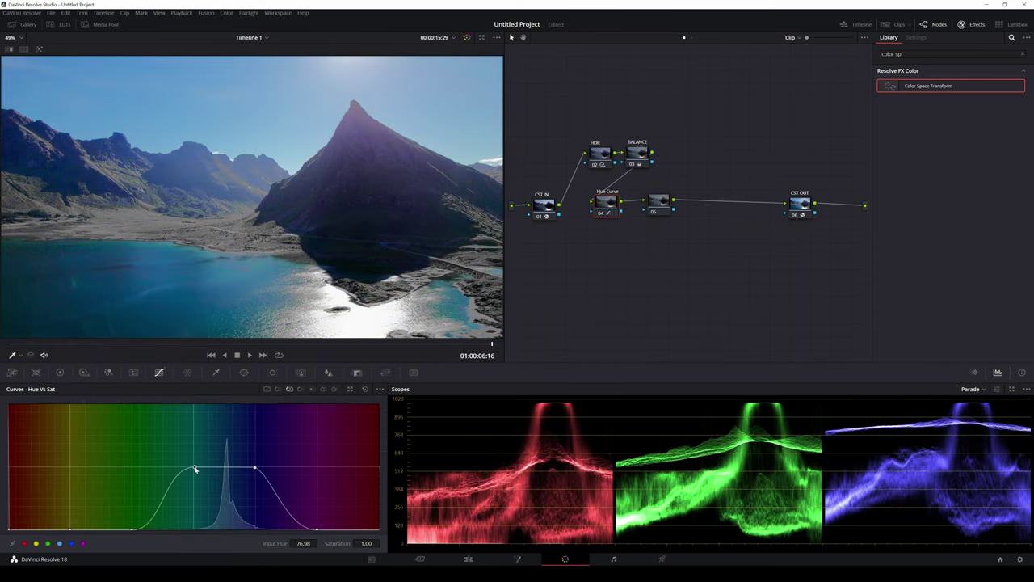
drag(132, 530, 133, 467)
drag(70, 530, 70, 465)
drag(136, 441, 194, 468)
Add control points for the main colors to the Hue vs Hue curve and lower the yellow point slightly.
click(278, 390)
click(24, 543)
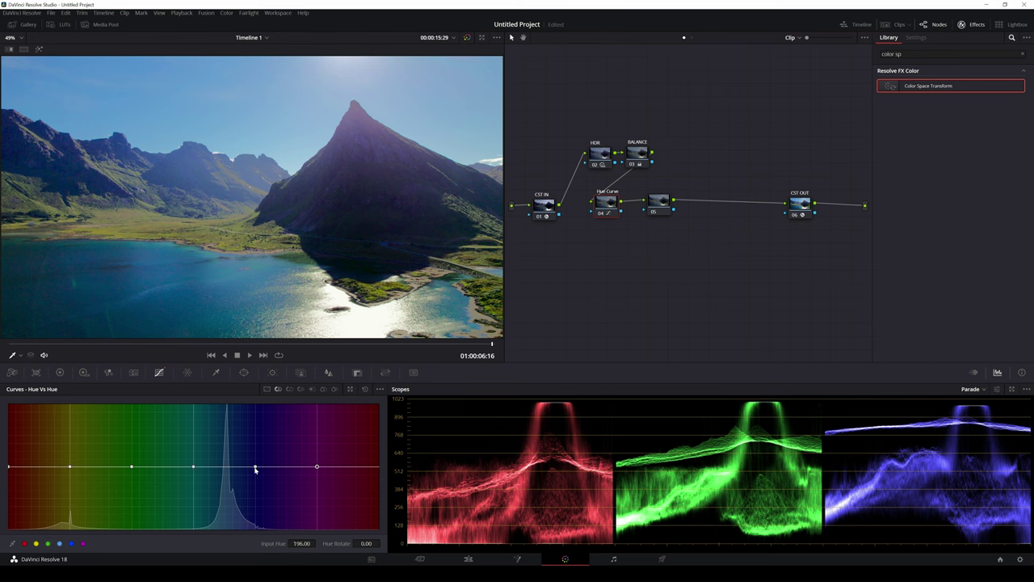
drag(222, 468, 222, 466)
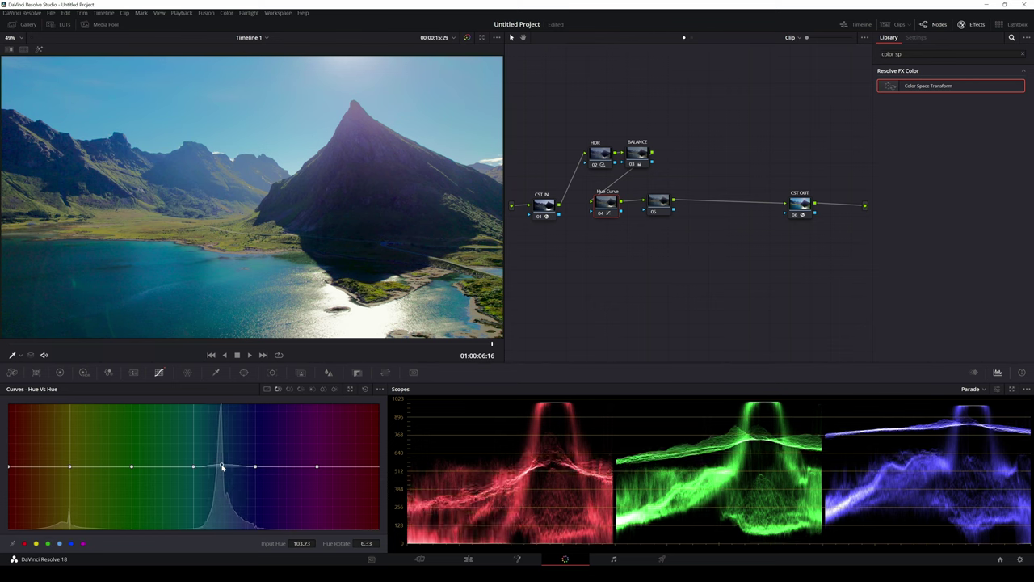
right_click(222, 467)
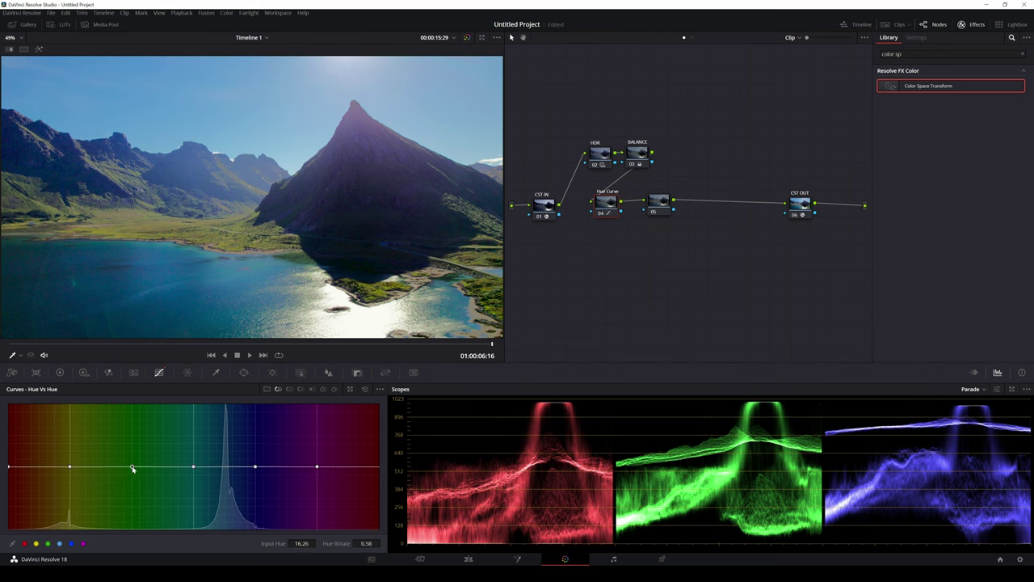
drag(70, 467, 71, 470)
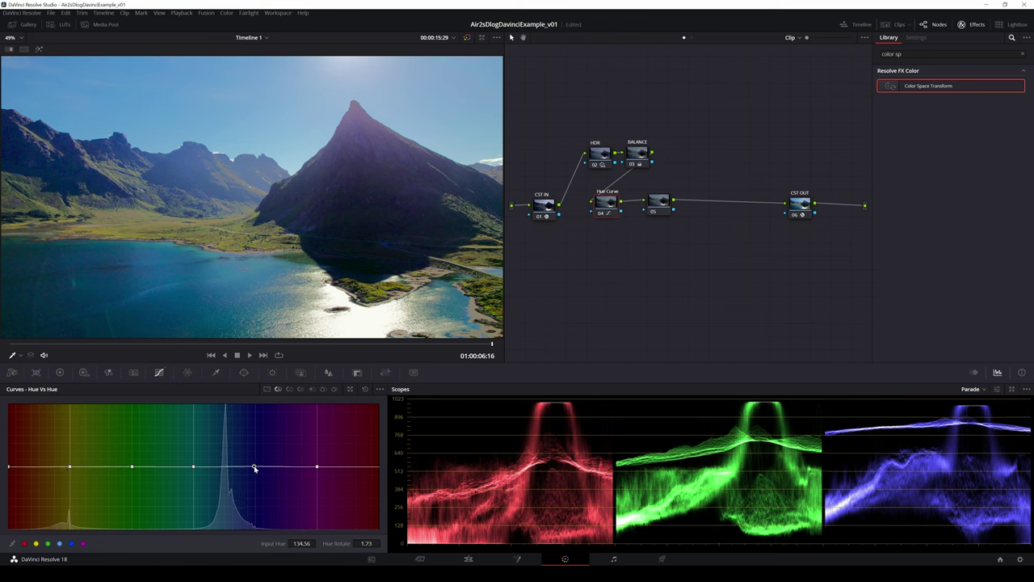
drag(69, 467, 70, 472)
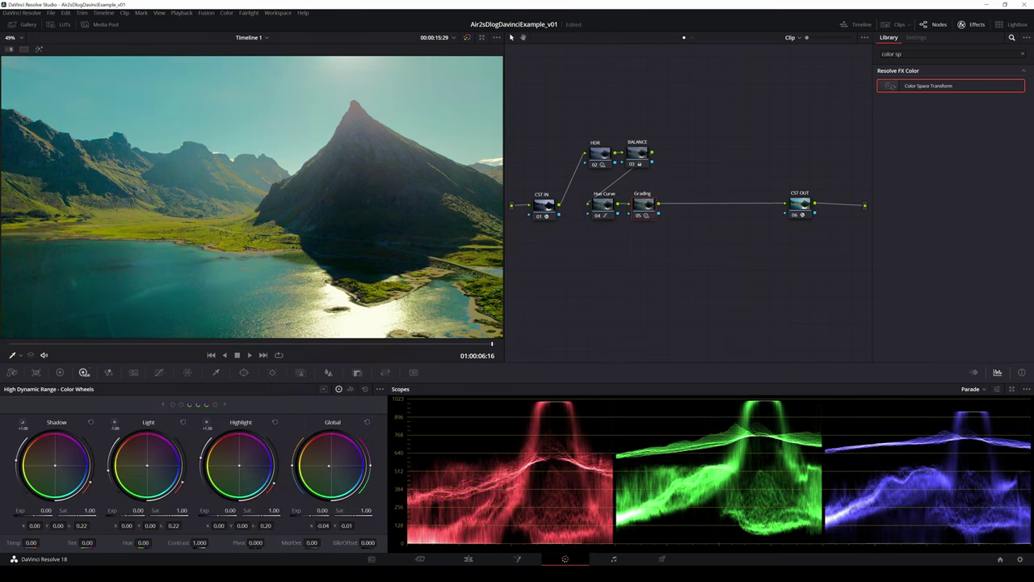
In the Grading node, set the HDR wheel balance to Global X -0.01, Y 0.01, Dark X 0.01, Y -0.01 and Shadow X -0.02, Y -0.01.
drag(332, 466, 330, 465)
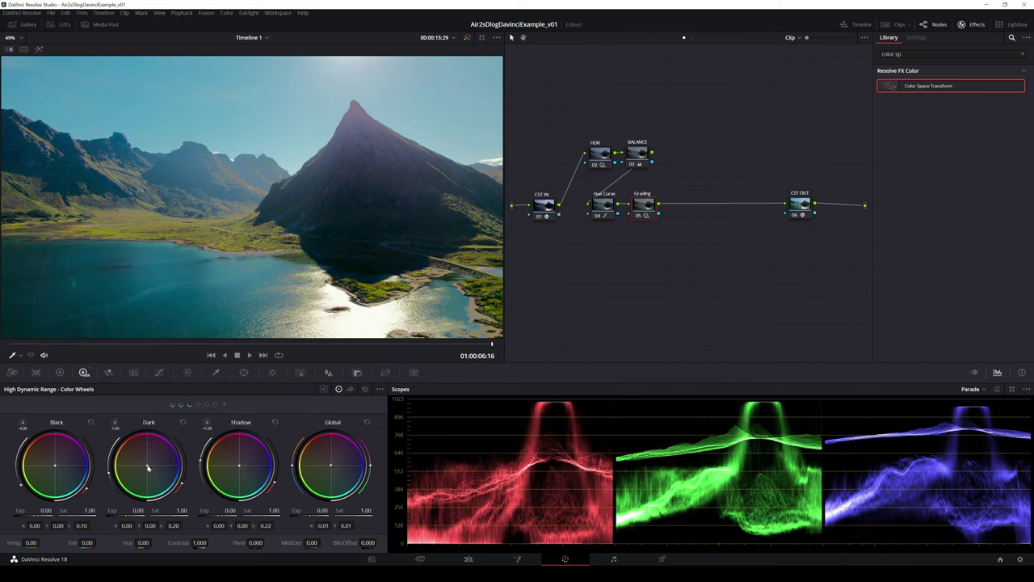
drag(147, 466, 147, 466)
drag(239, 466, 239, 467)
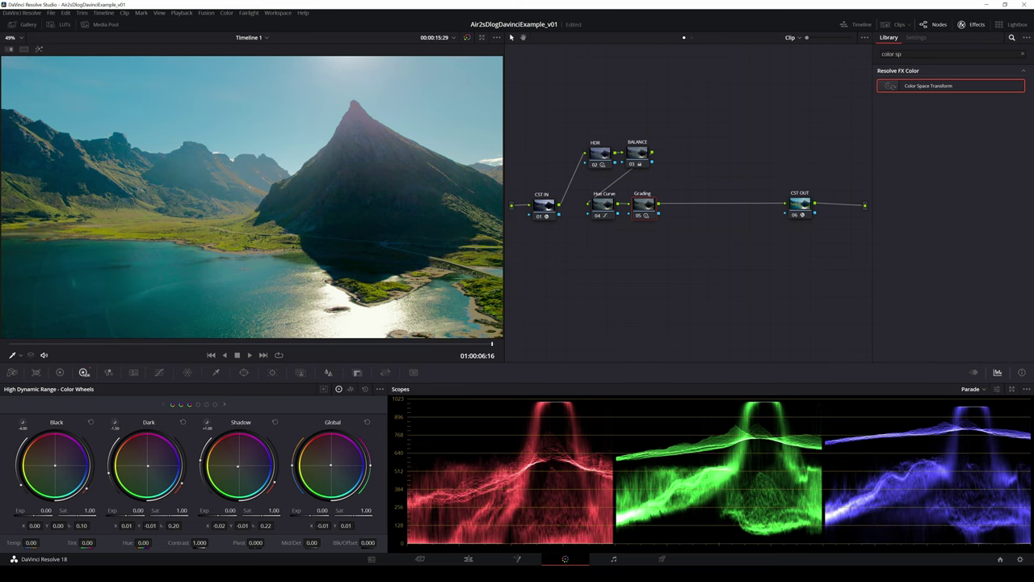
Warm the Grading node's brighter zones with Light Y at 0.01 and Highlight X at -0.04, Y at 0.03.
click(199, 405)
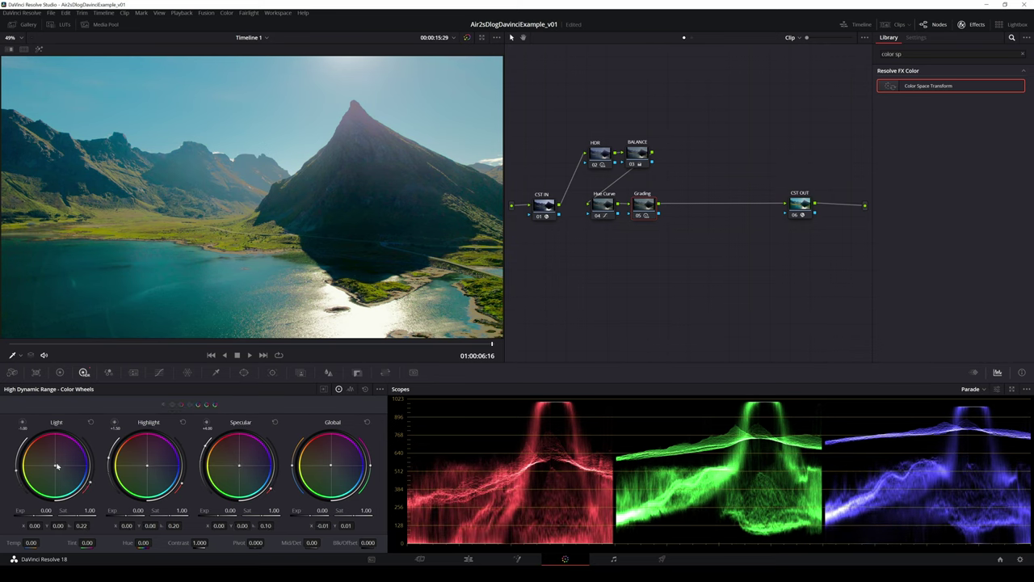
drag(56, 467, 56, 466)
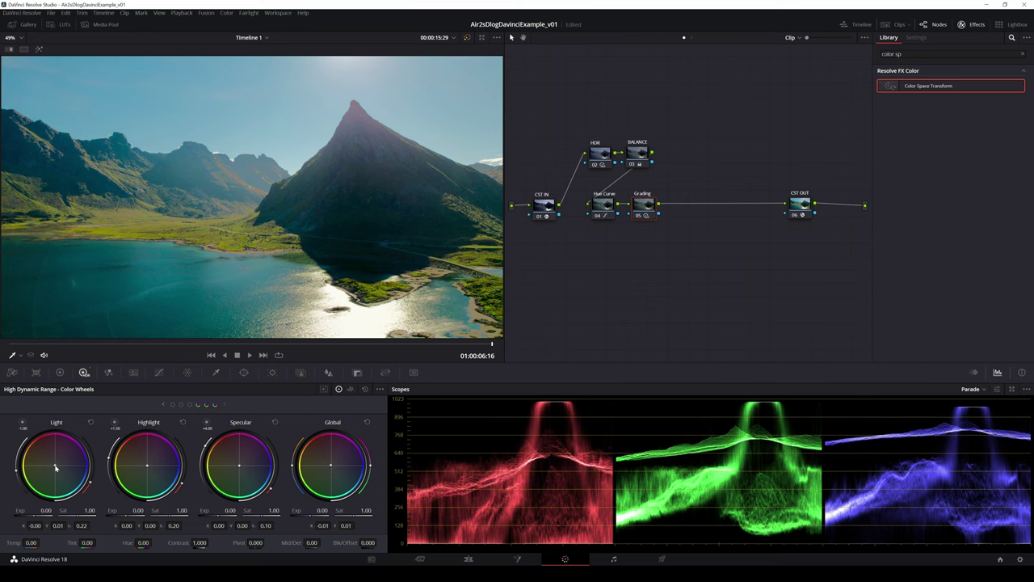
drag(147, 466, 145, 463)
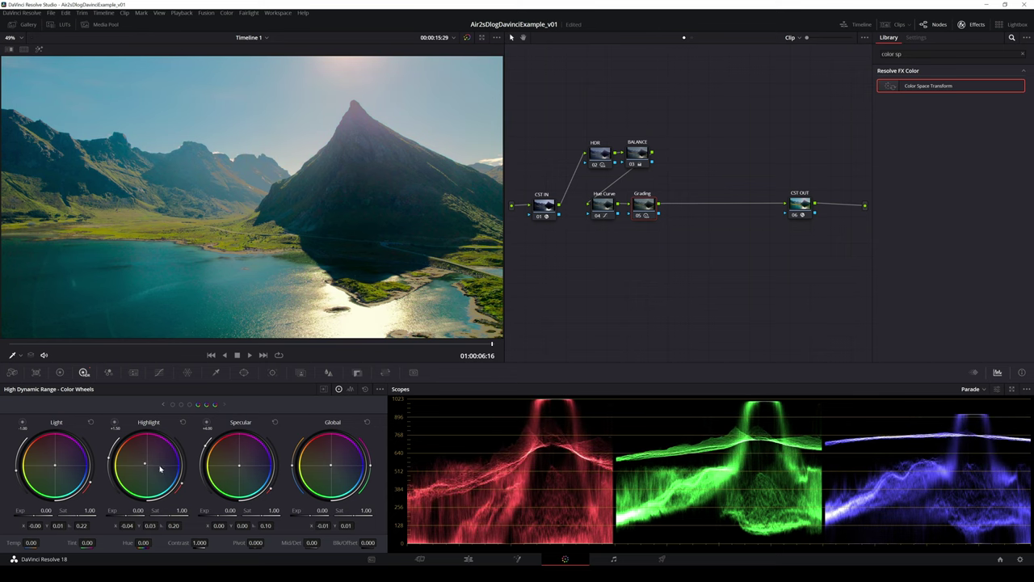
Add a serial node after Grading and label it Glow.
key(alt+s)
right_click(687, 205)
mouse_move(734, 242)
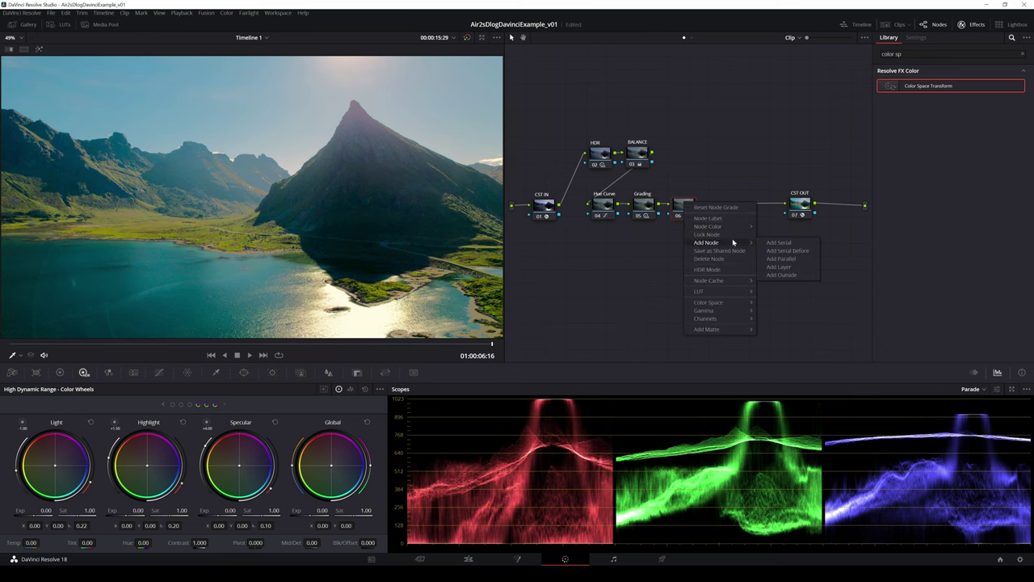
click(716, 219)
Search the effects library for "glow", apply the Glow effect to the Glow node, and set its composite type to Softlight.
drag(907, 54, 866, 58)
text(glow)
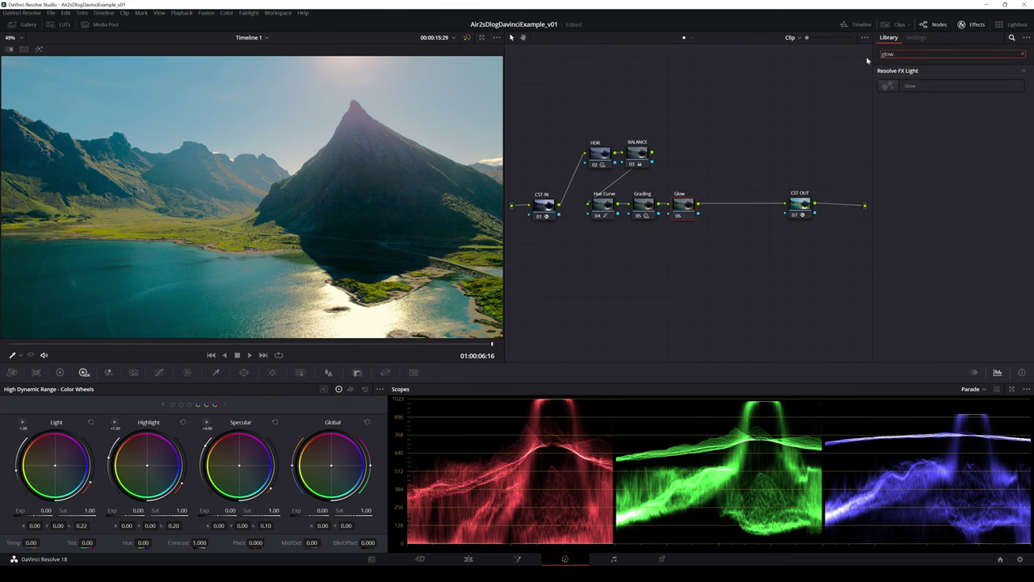
drag(913, 86, 687, 206)
click(966, 251)
click(949, 285)
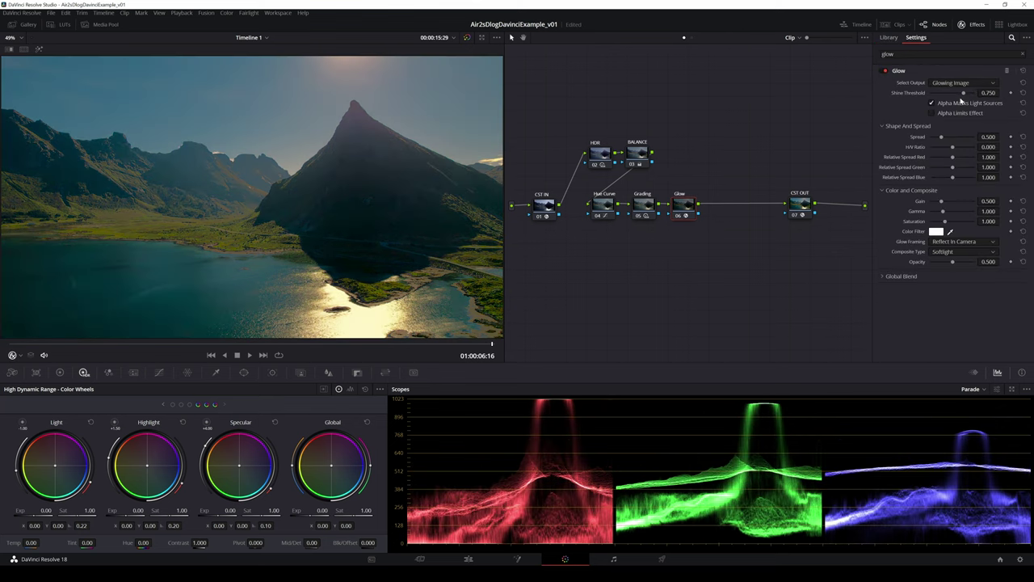
Set the Glow effect's shine threshold to 0.211, its spread to 0 and its opacity to 0.495.
drag(963, 93, 940, 105)
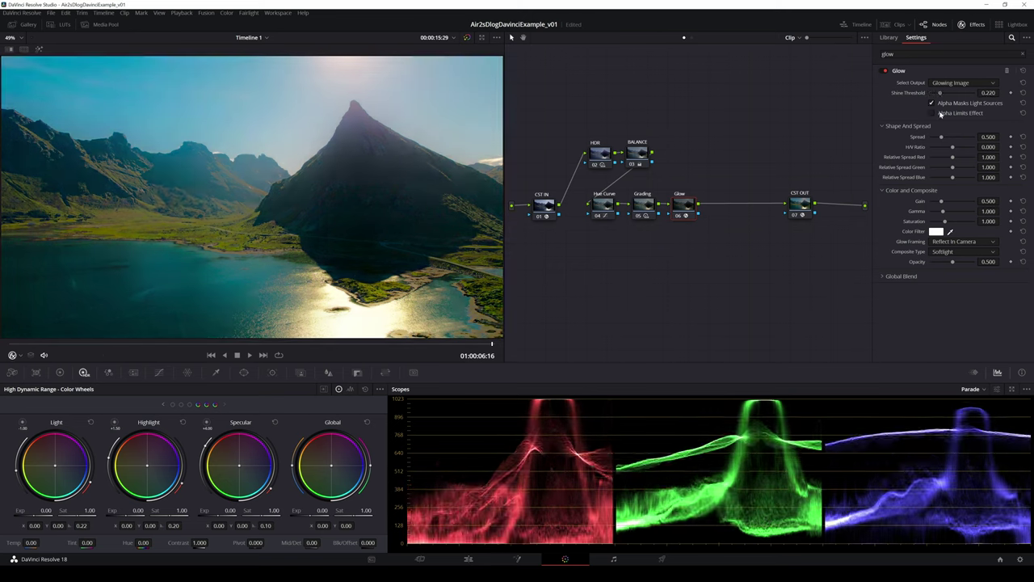
mouse_move(953, 262)
mouse_down()
mouse_move(930, 265)
mouse_move(943, 267)
mouse_up()
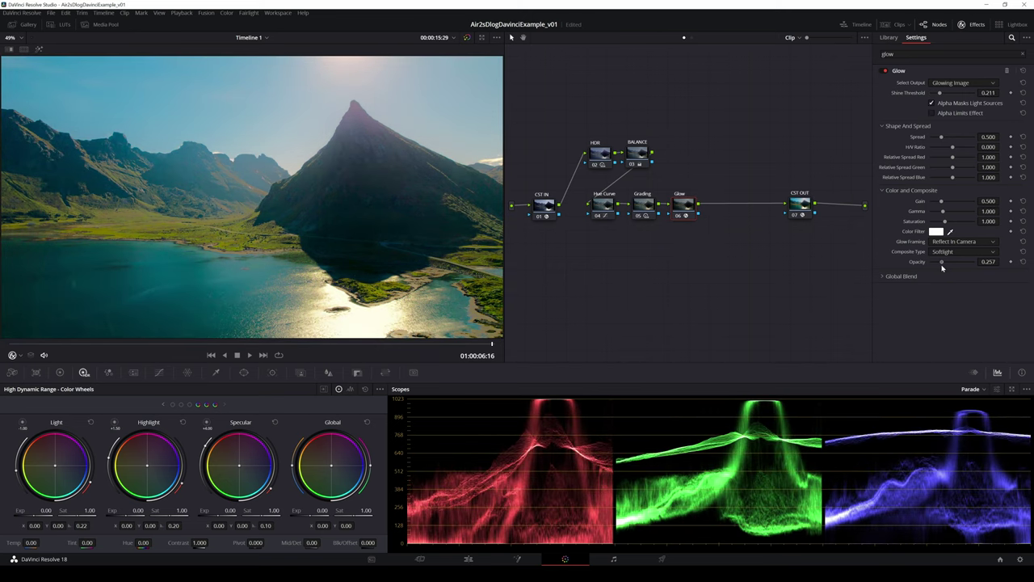
drag(940, 140, 920, 143)
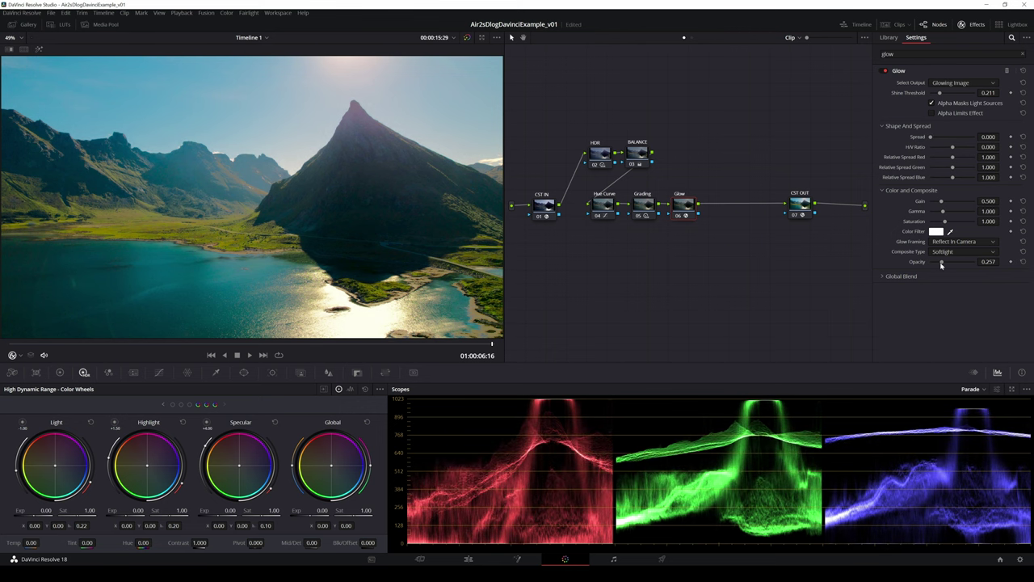
drag(942, 265, 953, 263)
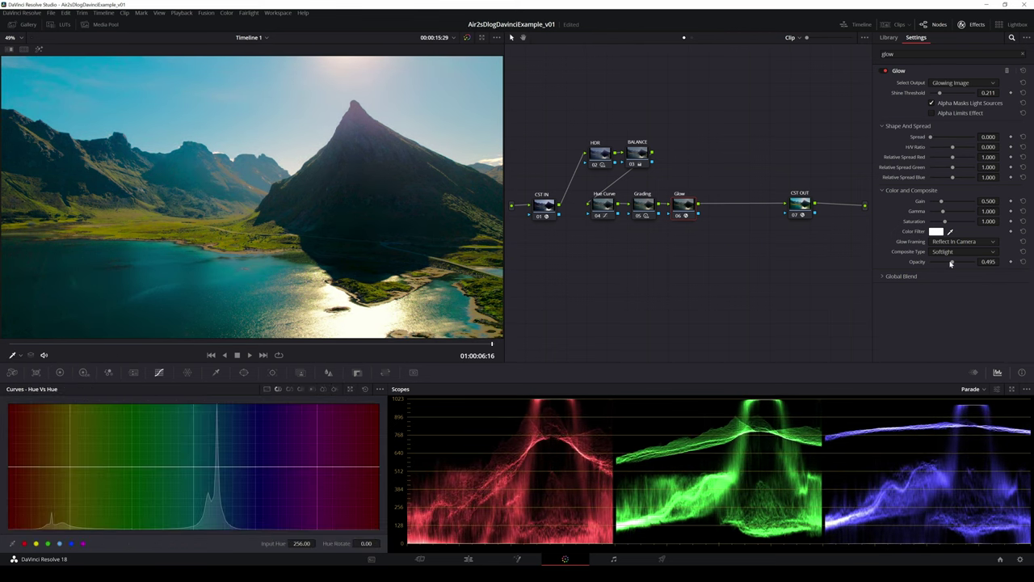
Soften the Glow effect with a spread of 0.183 and opacity of 0.266, and nudge the Grading node's Global color balance.
drag(930, 137, 935, 145)
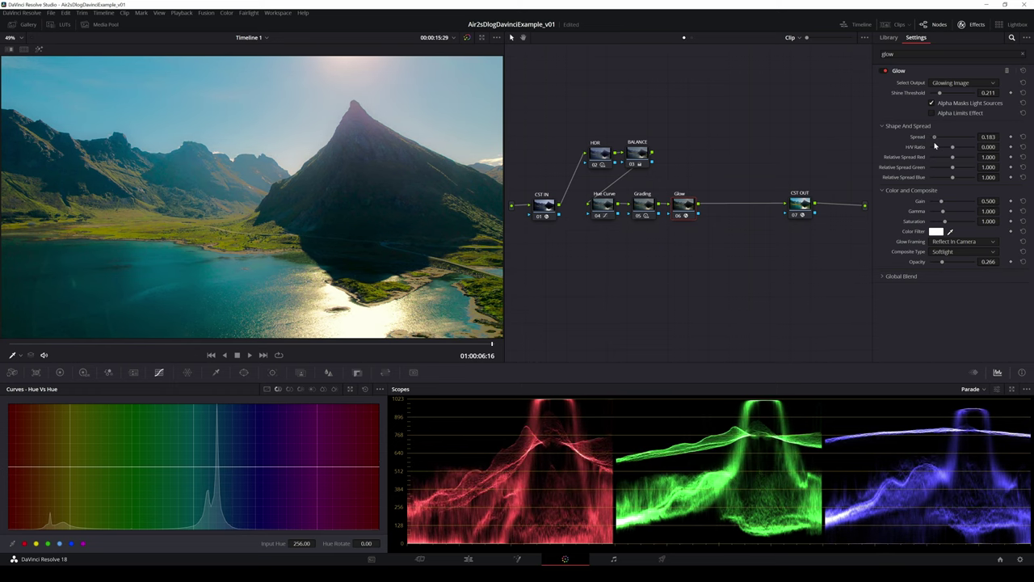
click(608, 217)
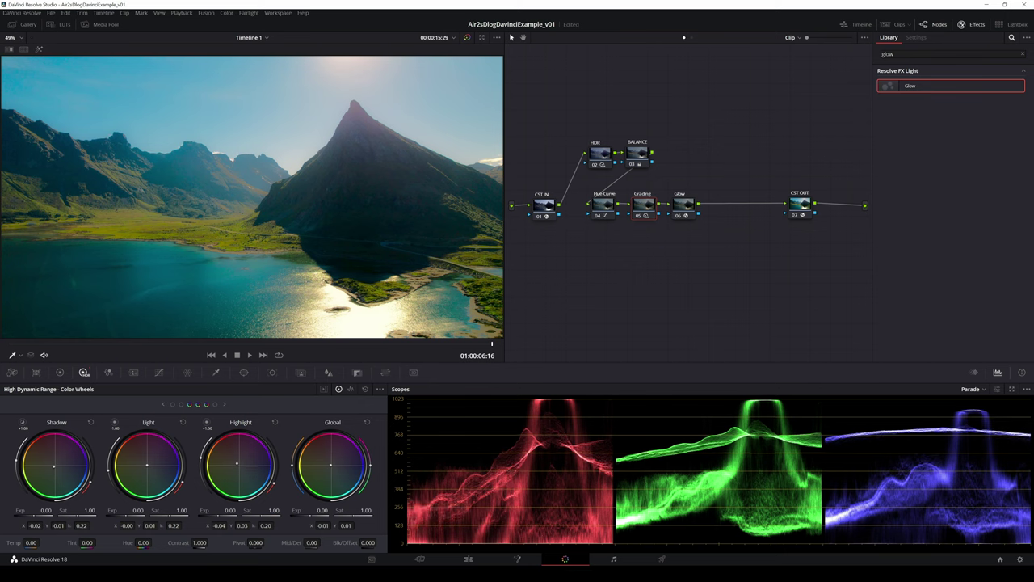
drag(333, 466, 333, 465)
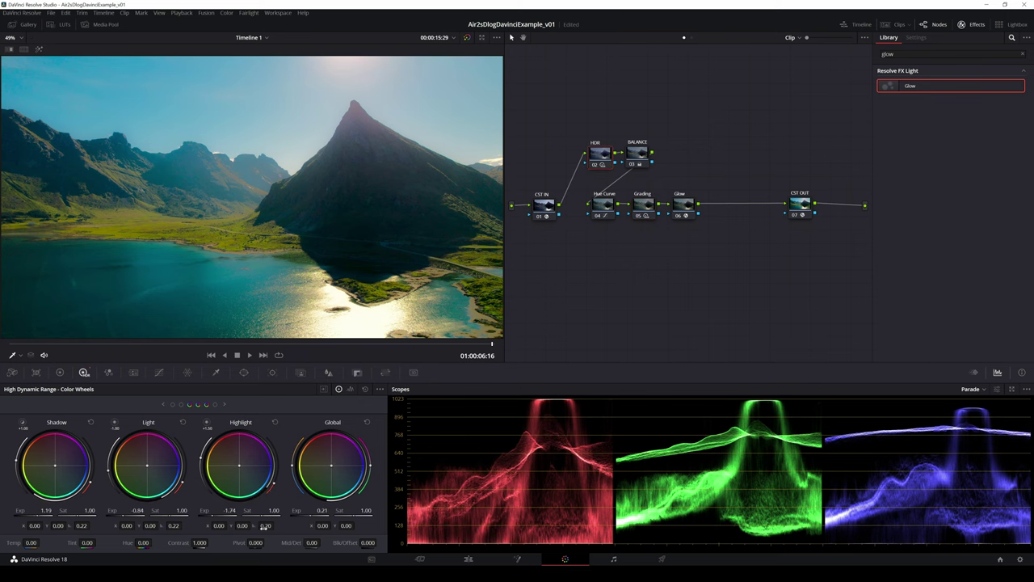
Set the HDR node's exposure to 0.96 for Shadow, -0.83 for Light and -1.86 for Highlight.
drag(235, 511, 216, 511)
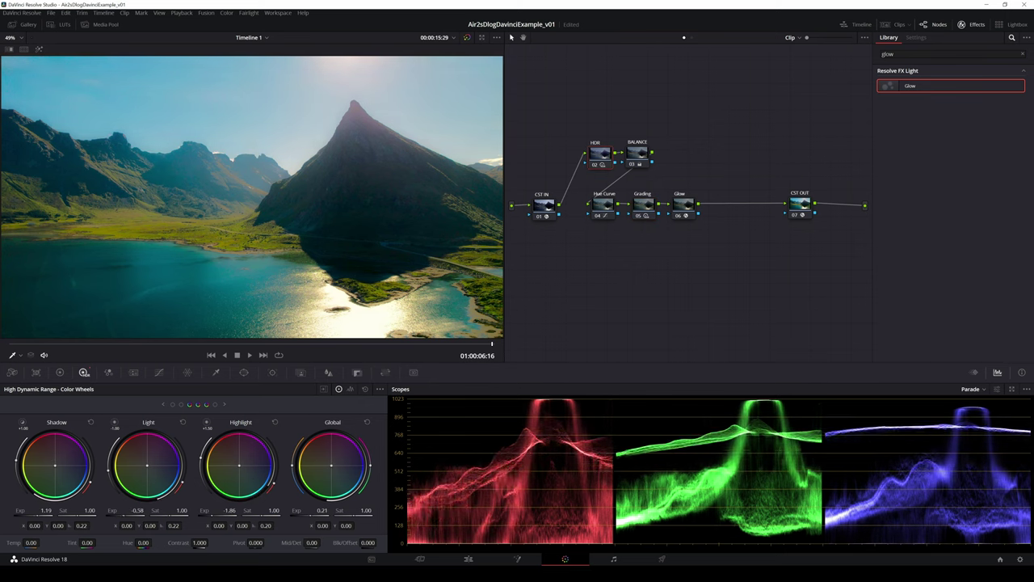
drag(137, 511, 138, 511)
drag(36, 514, 19, 514)
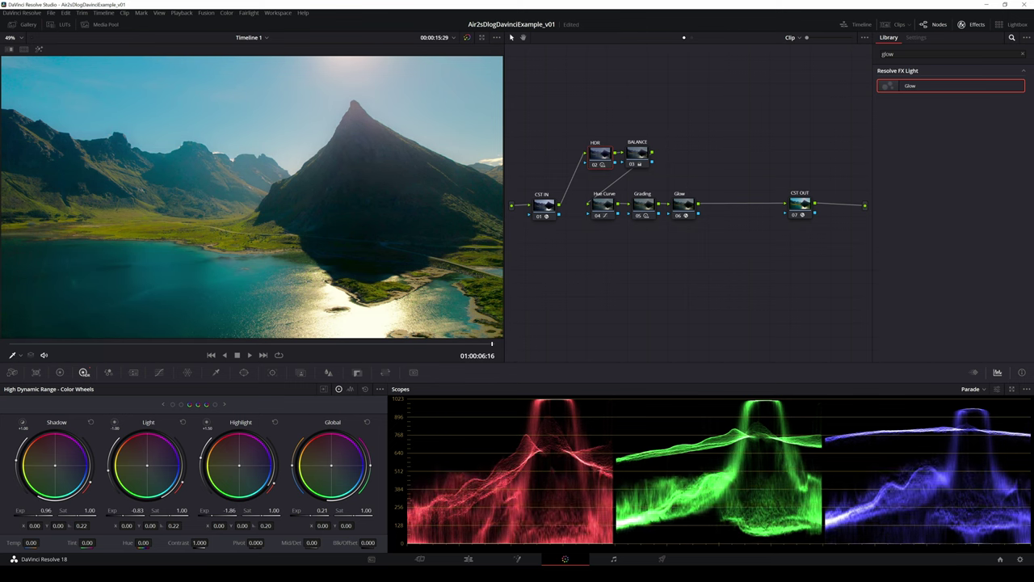
Add two serial nodes between Glow and CST OUT in a new row beneath Hue Curve, labelling the first one Hue Sat.
click(686, 211)
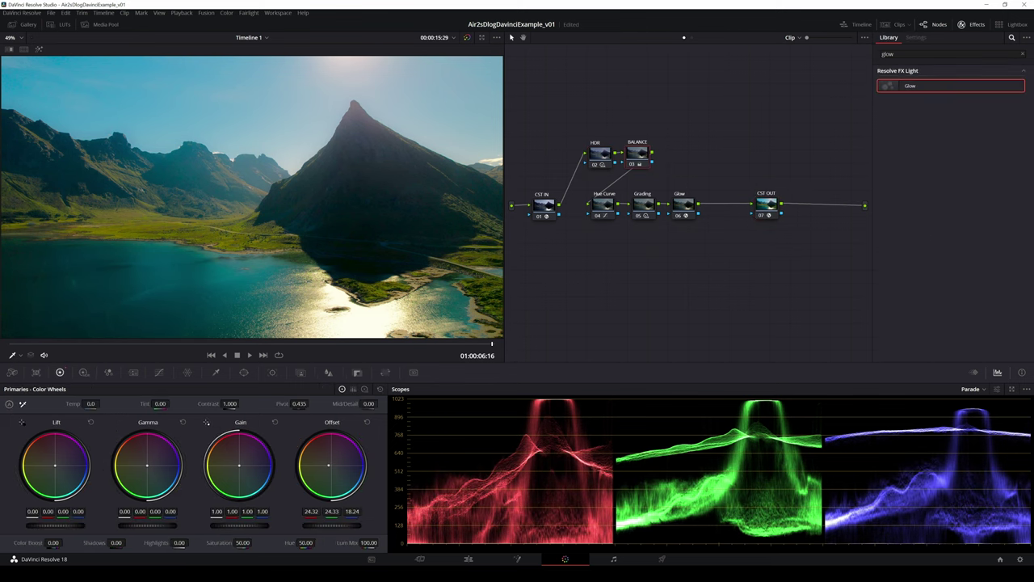
click(684, 207)
key(alt+s)
drag(725, 207, 602, 248)
key(alt+s)
right_click(605, 256)
click(631, 269)
text(Hue Sat)
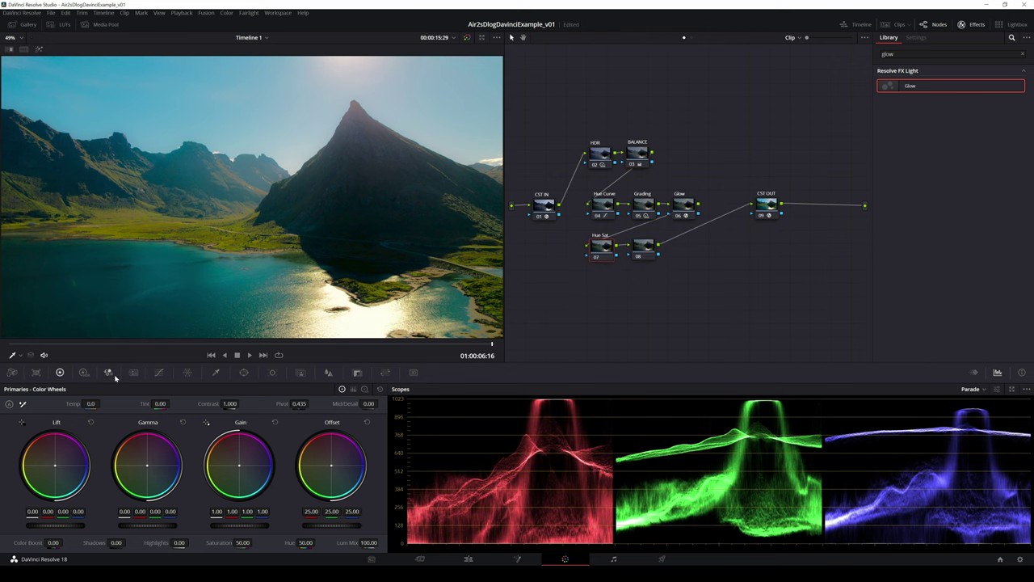
Bring up the Lum Vs Sat curve for node 07 and relabel the node Lum Sat.
click(159, 373)
click(312, 390)
click(290, 390)
click(312, 390)
click(300, 390)
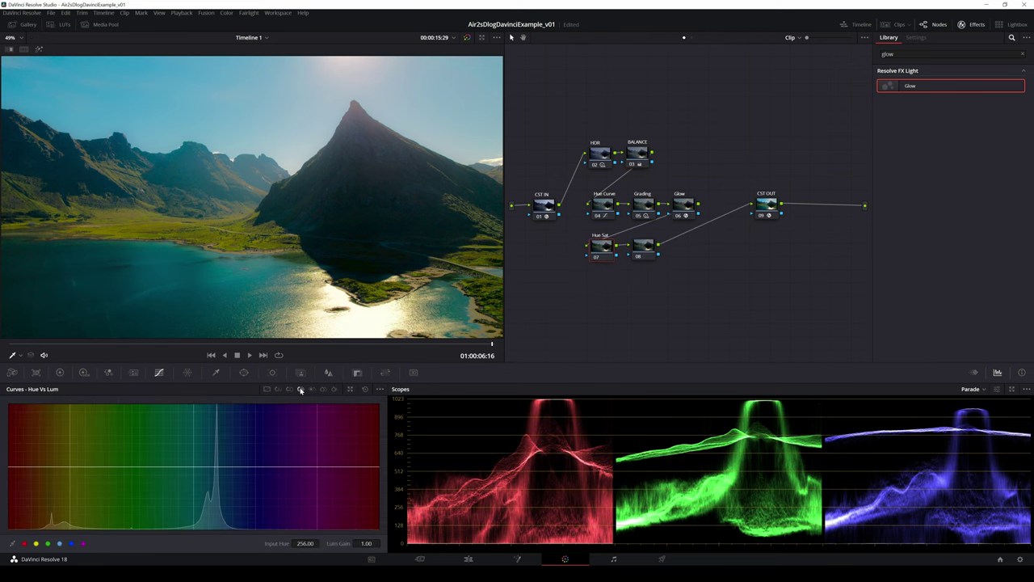
click(334, 390)
click(312, 389)
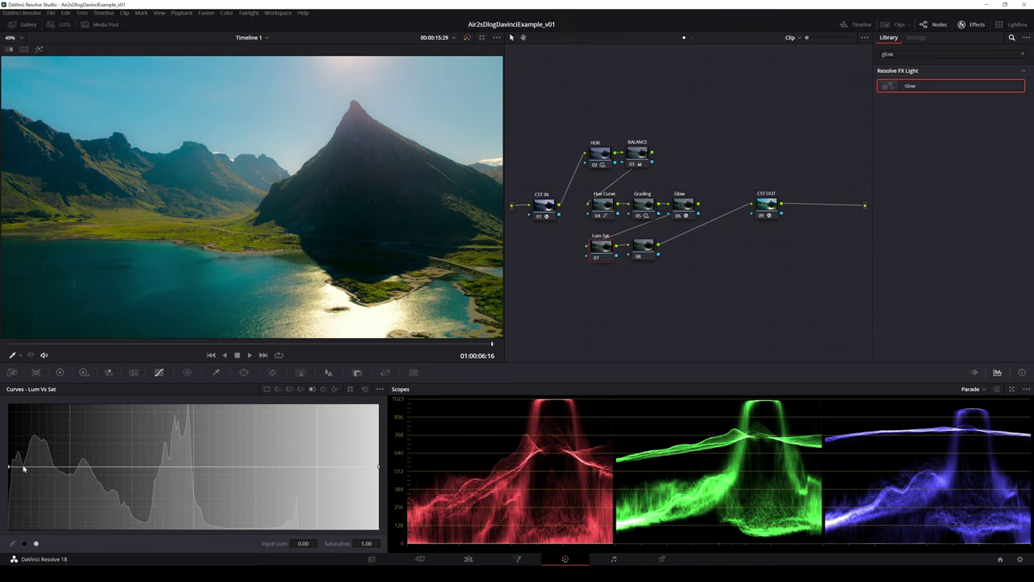
Roll saturation off to zero at the darkest and brightest ends of the Lum Vs Sat curve, anchoring the midtones with two points.
click(254, 467)
drag(378, 467, 378, 527)
drag(324, 488, 297, 532)
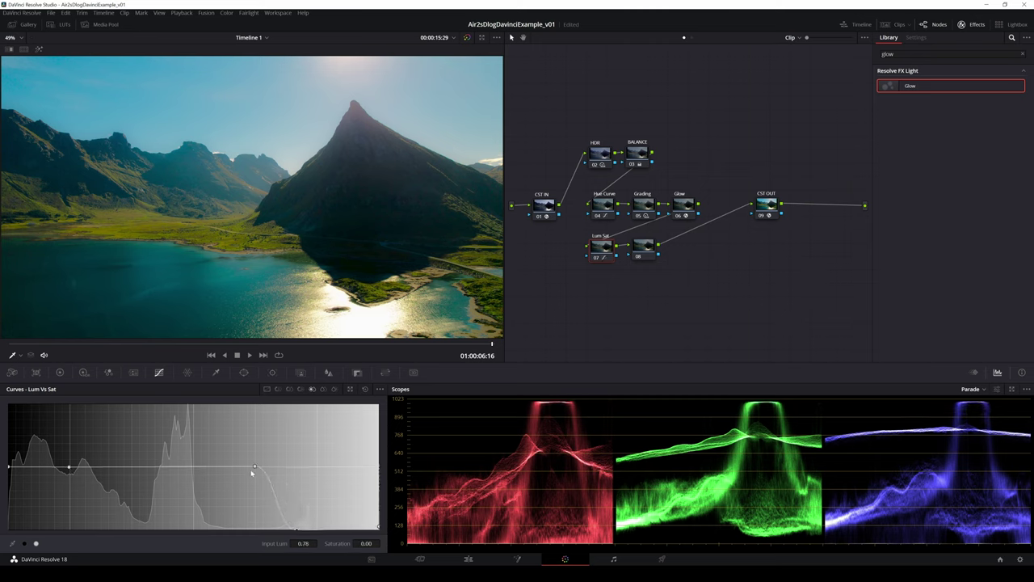
drag(252, 472, 219, 470)
drag(9, 468, 9, 529)
drag(69, 468, 41, 469)
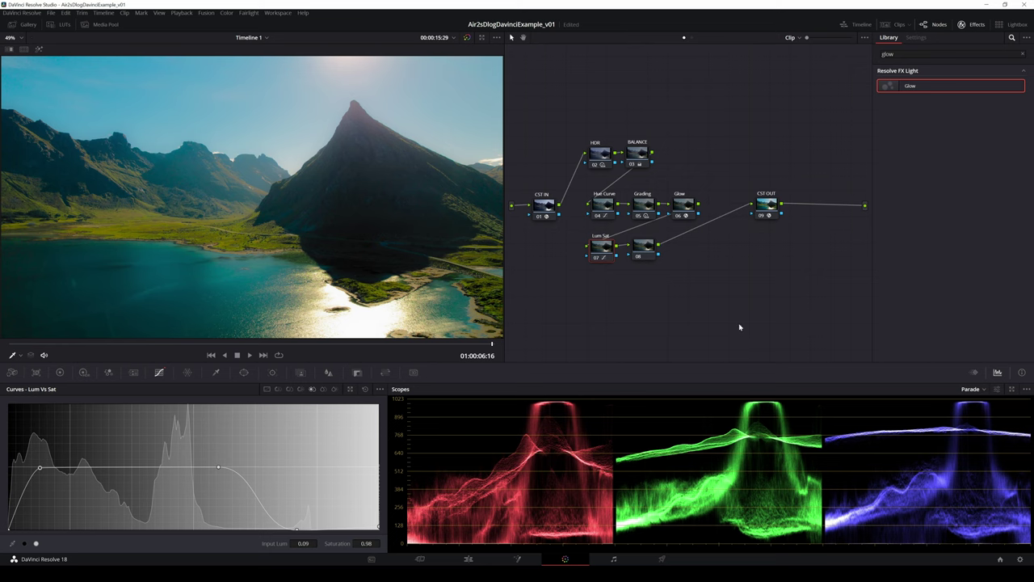
Label node 08 Mid Det and set its Mid/Detail to 50.
right_click(647, 252)
click(670, 273)
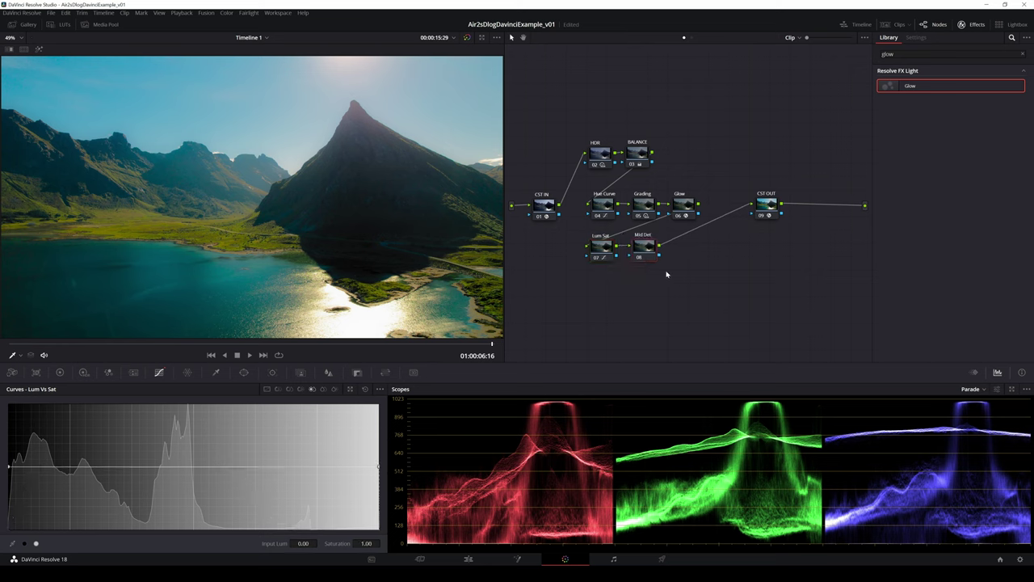
click(84, 373)
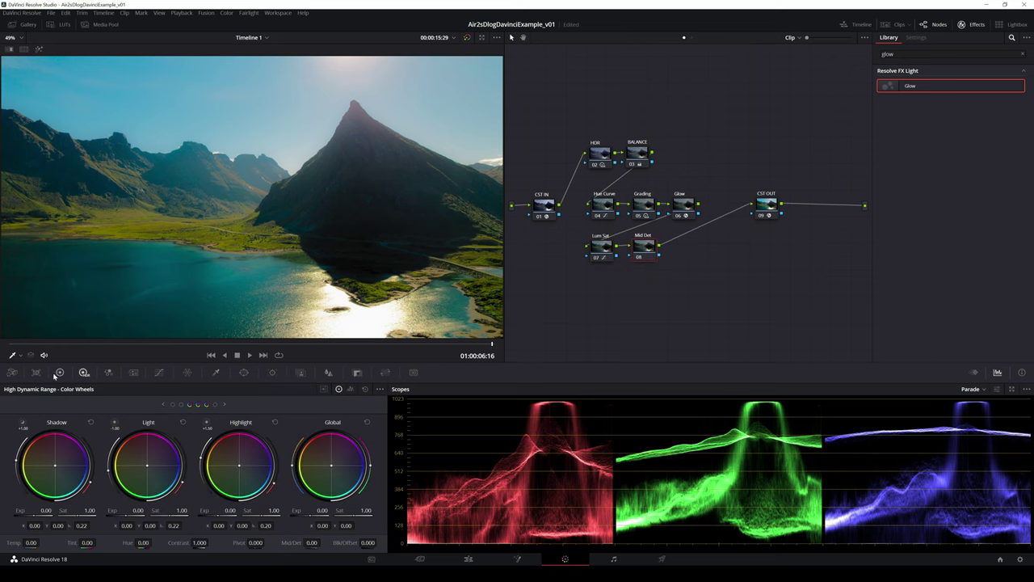
click(59, 373)
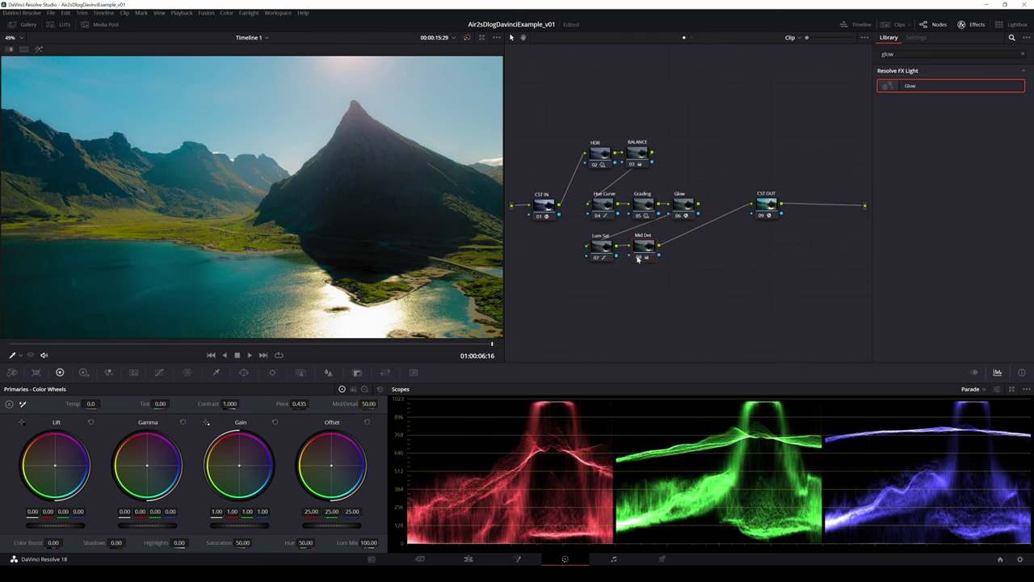
Add a gradient window to the Mid Det node, centered on the distant mountains, rotated about -160 degrees with softness about 3.81.
click(243, 372)
click(17, 534)
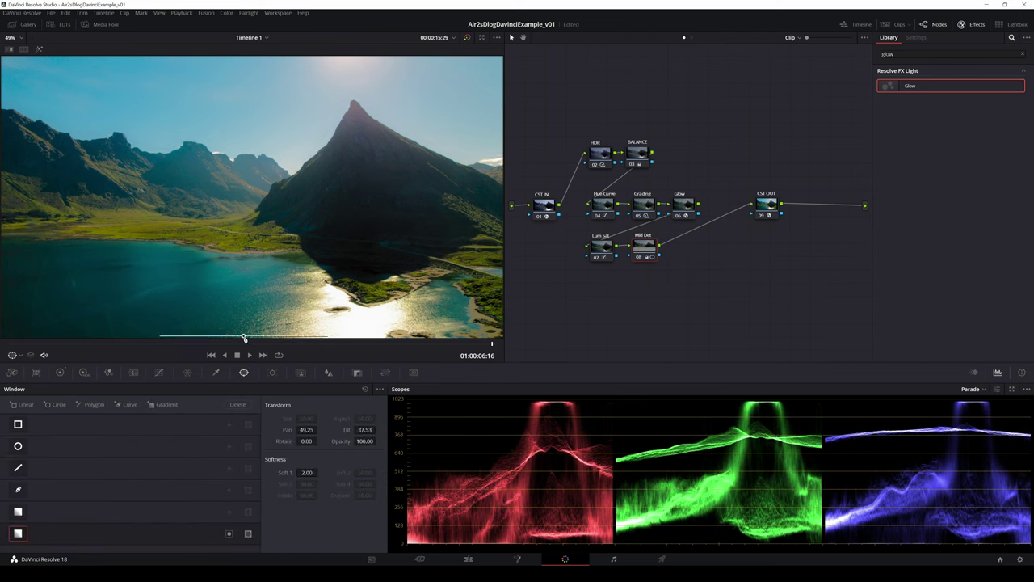
drag(252, 196, 304, 146)
drag(277, 197, 259, 159)
drag(289, 114, 276, 110)
drag(260, 160, 228, 186)
drag(244, 139, 246, 138)
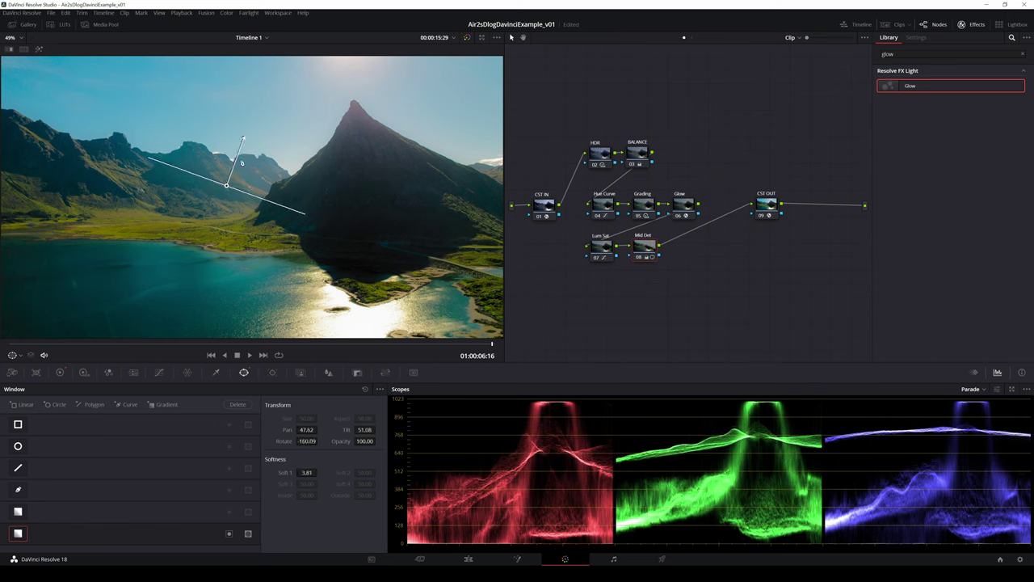
drag(228, 186, 233, 185)
Add a serial node after CST OUT and label it Sharpen.
drag(763, 207, 747, 209)
key(alt+s)
right_click(794, 210)
click(802, 231)
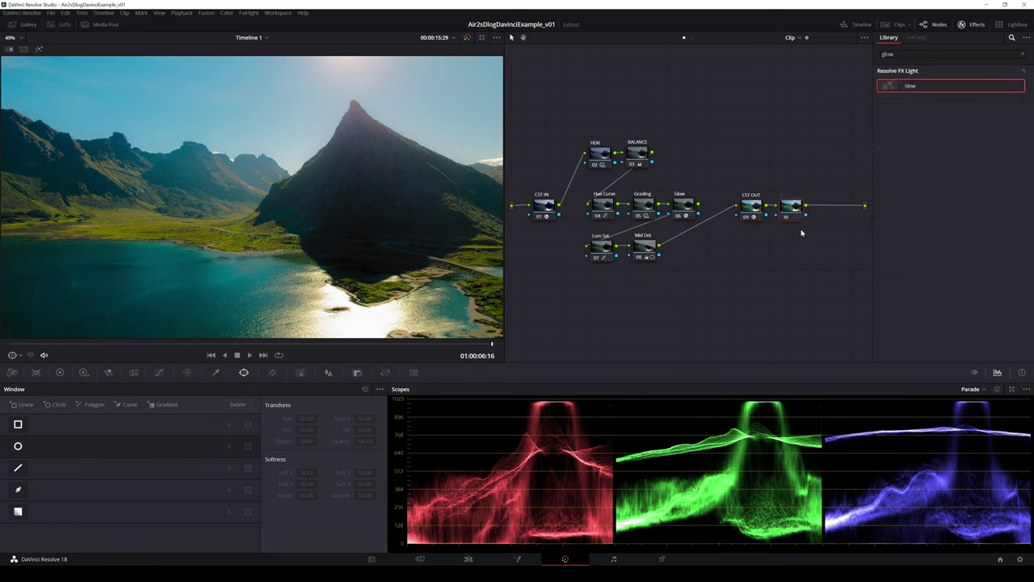
text(Sharpen)
key(Return)
Search the effects library for "sharp", apply the Sharpen effect to the Sharpen node, and set its sharpen amount to 1.220.
drag(904, 54, 864, 63)
text(sharp)
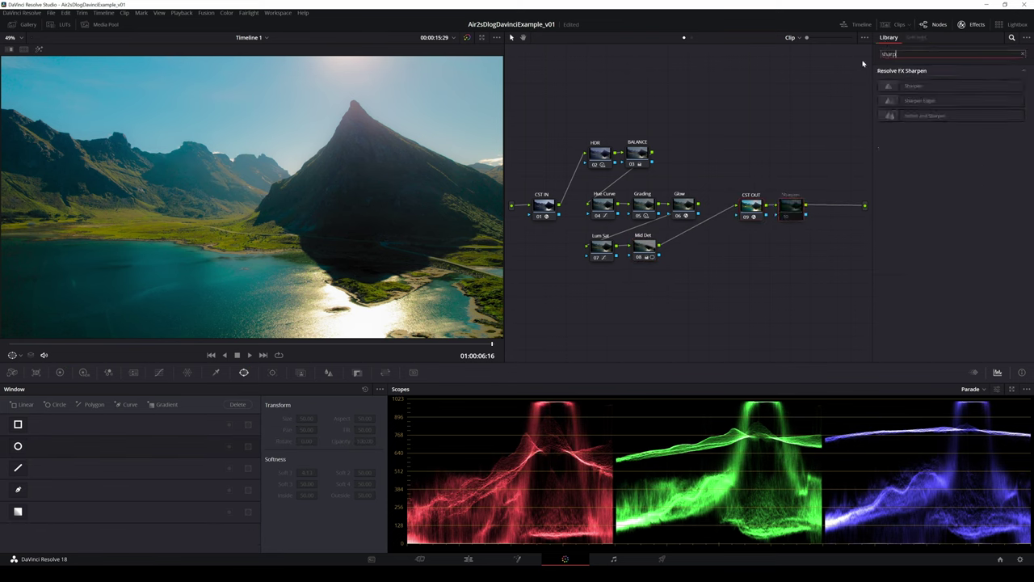
drag(917, 87, 911, 101)
drag(790, 205, 794, 210)
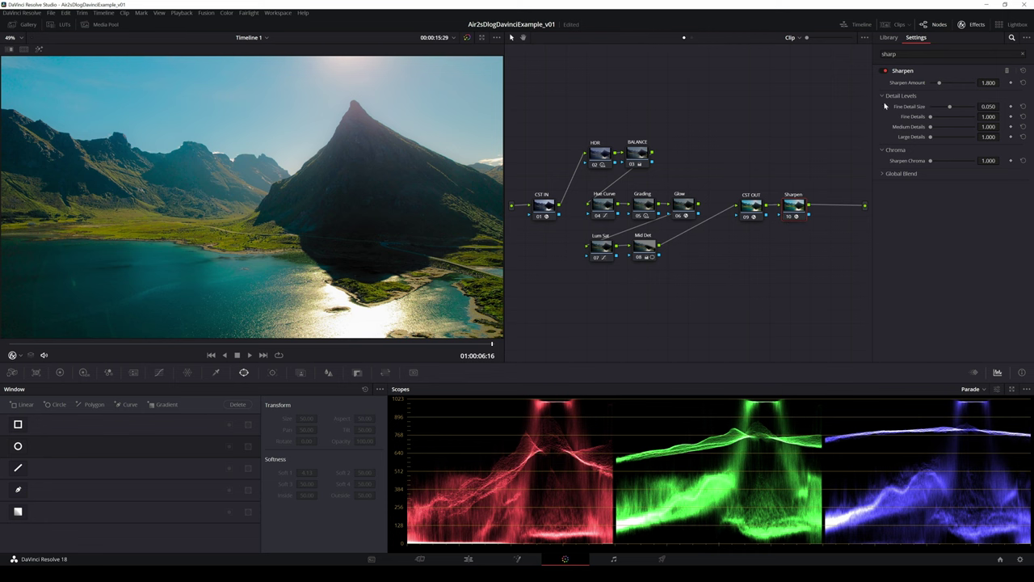
drag(939, 83, 934, 87)
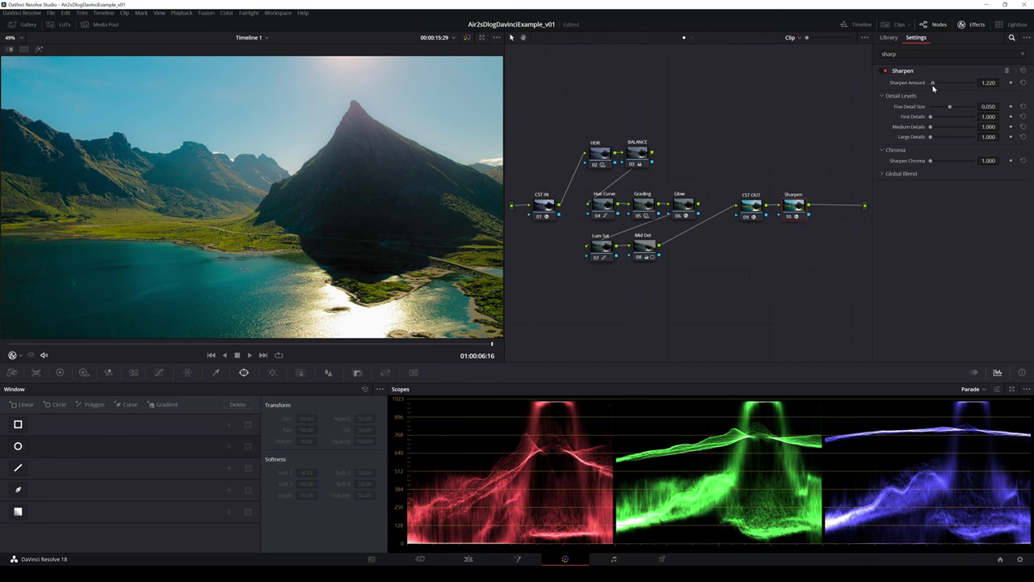
Refine the Hue Curve node's Hue Vs Hue curve by raising the cyan point and setting the blue point's hue rotate to 1.73.
click(159, 373)
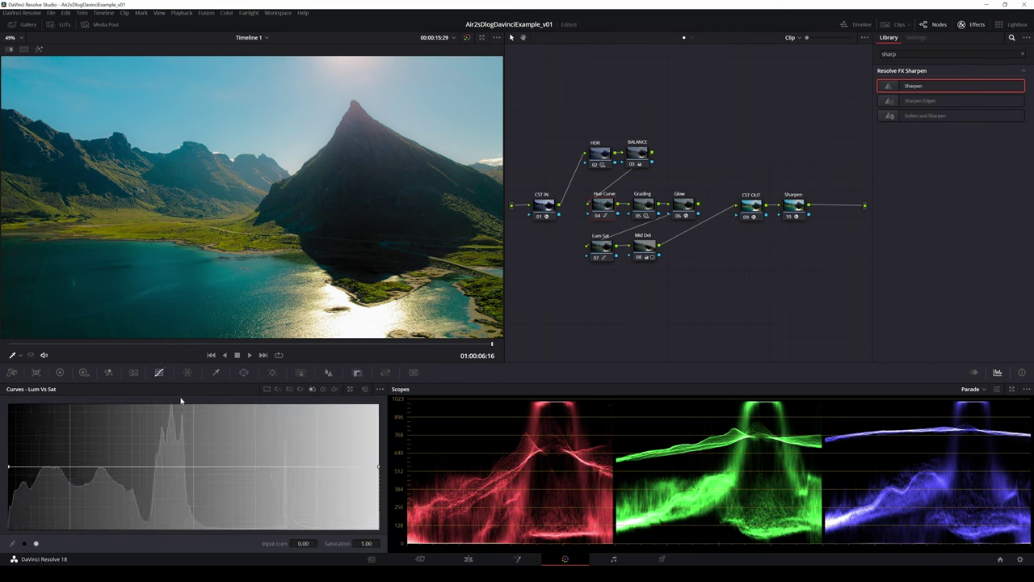
click(278, 389)
drag(254, 467, 193, 466)
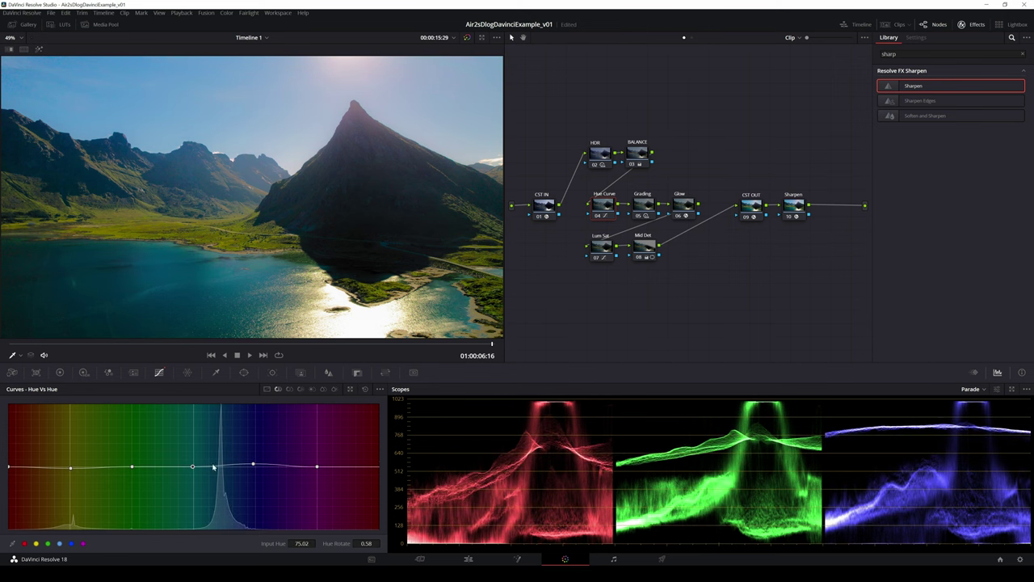
click(253, 465)
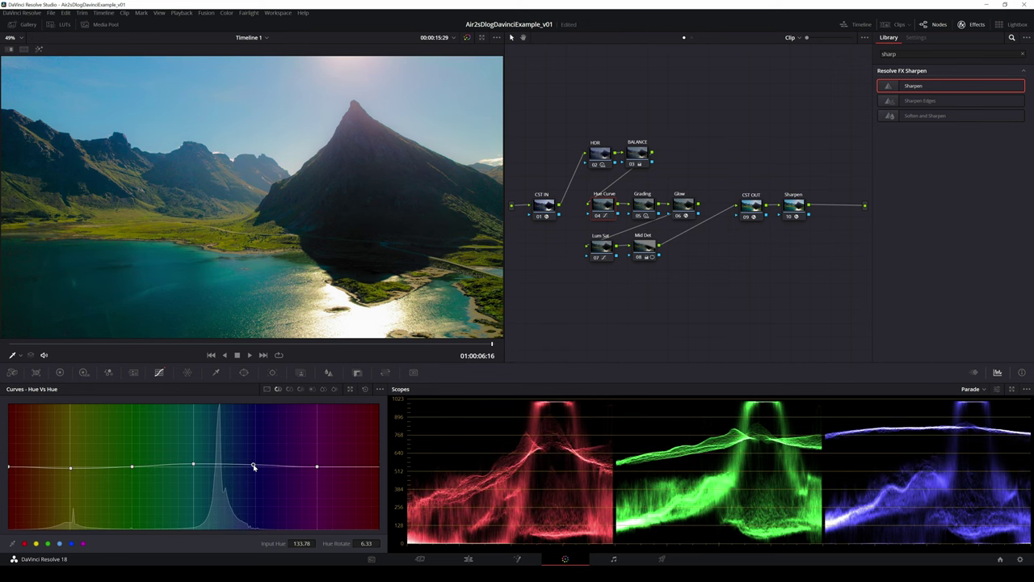
click(253, 466)
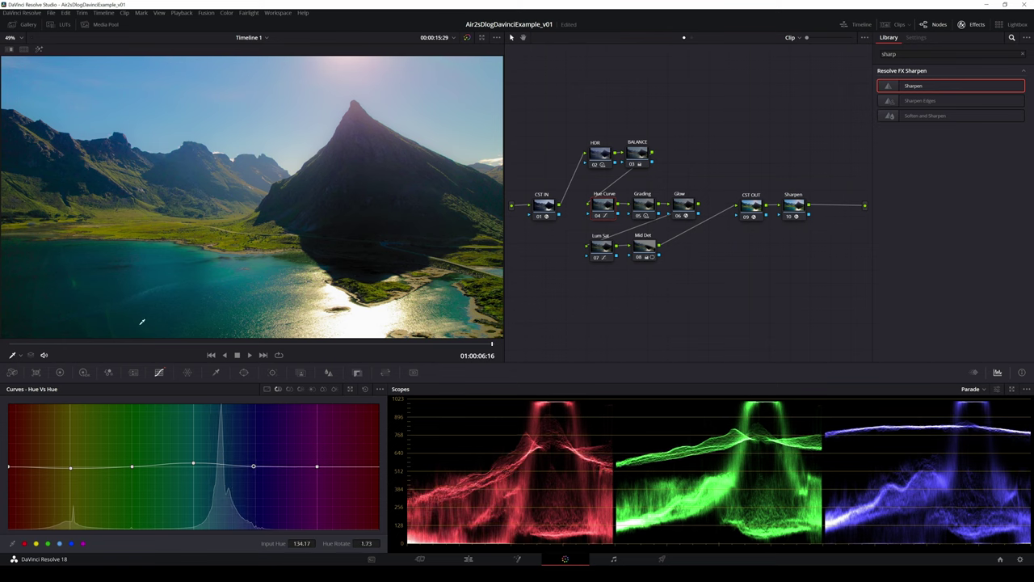
Compare the footage with and without the grade at different frames, and play the graded clip.
click(467, 38)
click(467, 38)
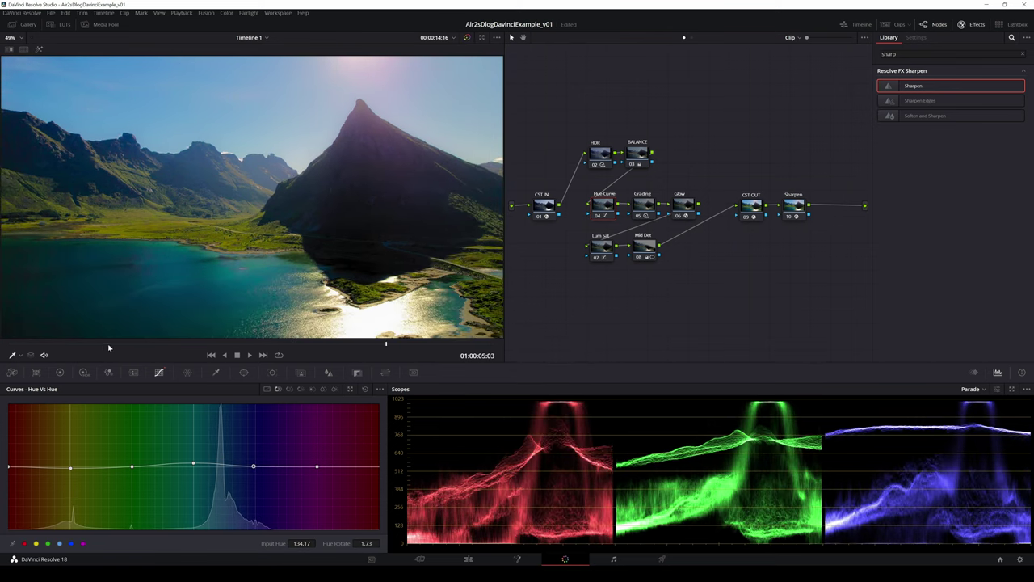
click(99, 346)
click(466, 38)
click(466, 38)
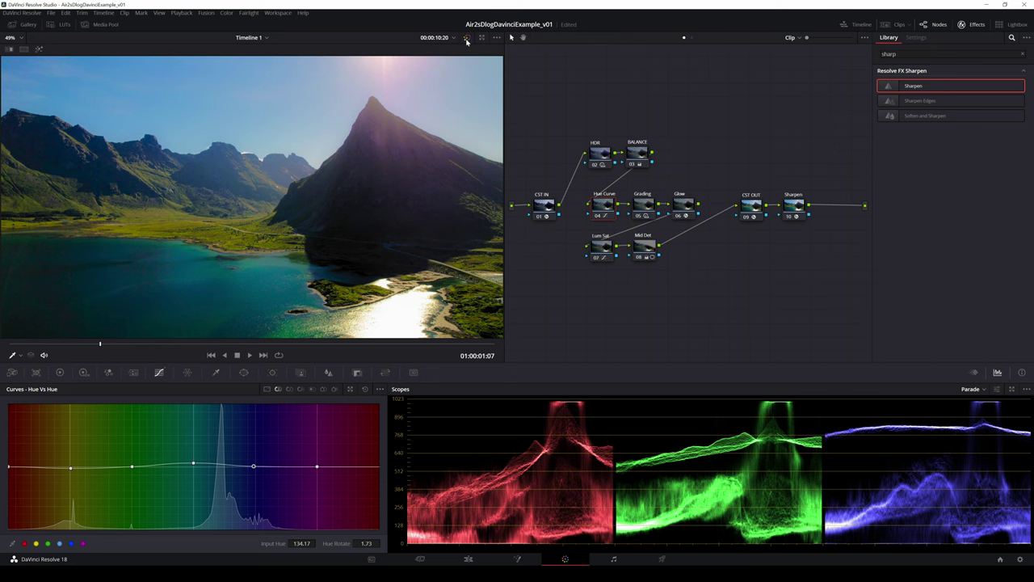
key(space)
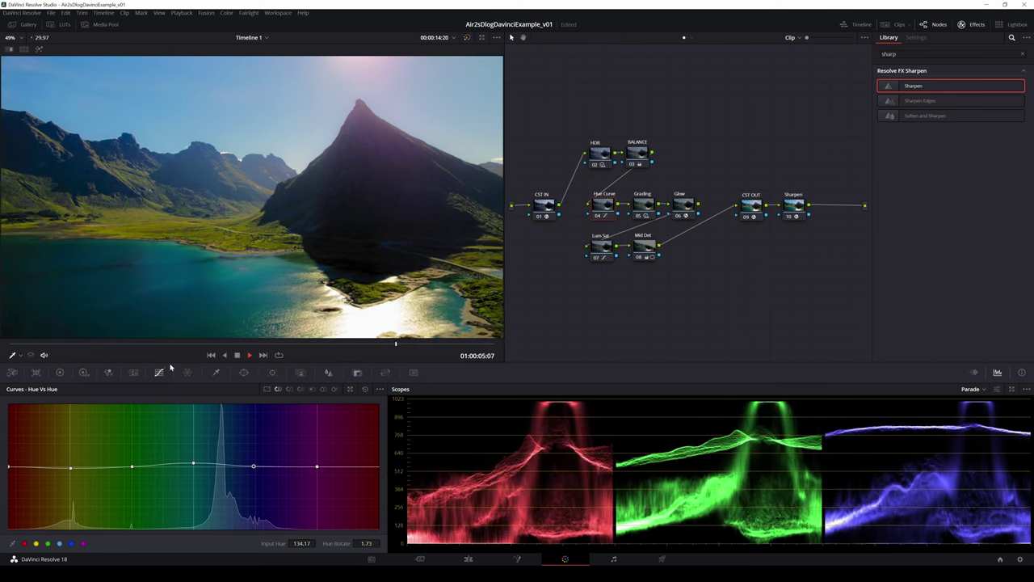
key(space)
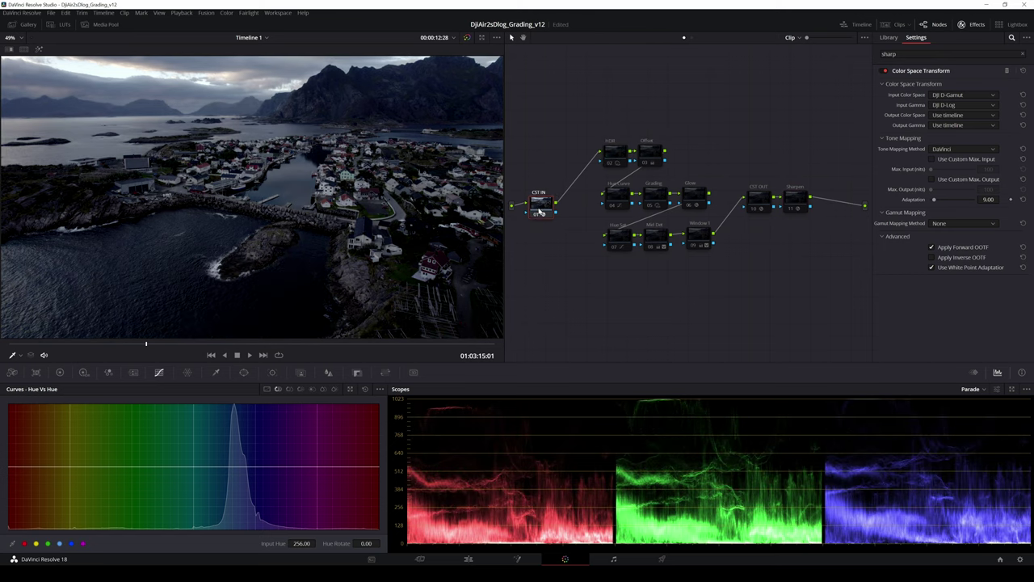
Enable the CST OUT and HDR nodes on the coastal village clip and show the HDR color wheels.
click(754, 208)
click(754, 209)
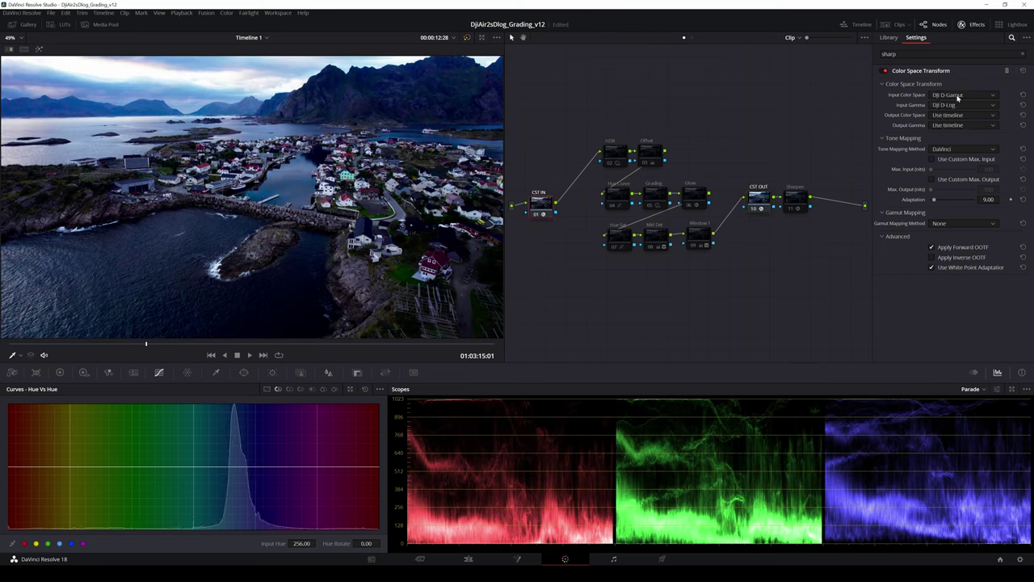
click(608, 158)
click(83, 372)
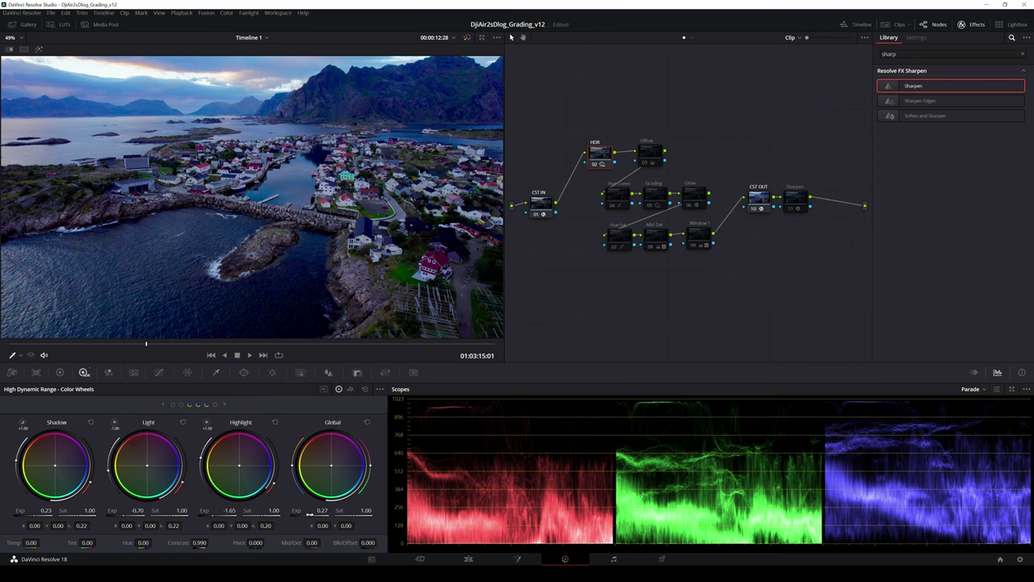
Review the HDR node's zones down to Black, and enable the Offset node with its primary color wheels shown.
click(225, 405)
click(163, 405)
click(164, 405)
click(163, 405)
click(652, 154)
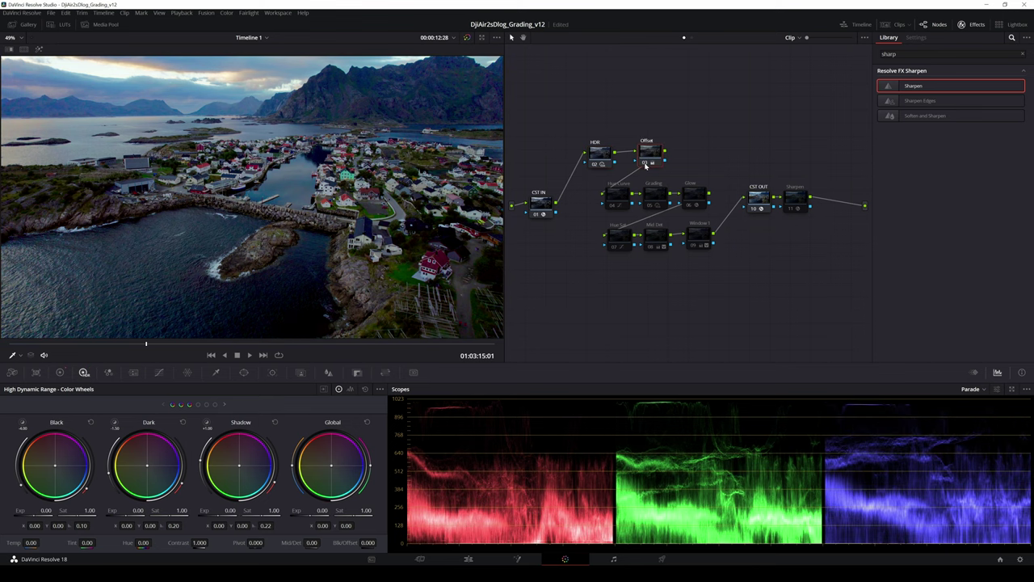
click(59, 372)
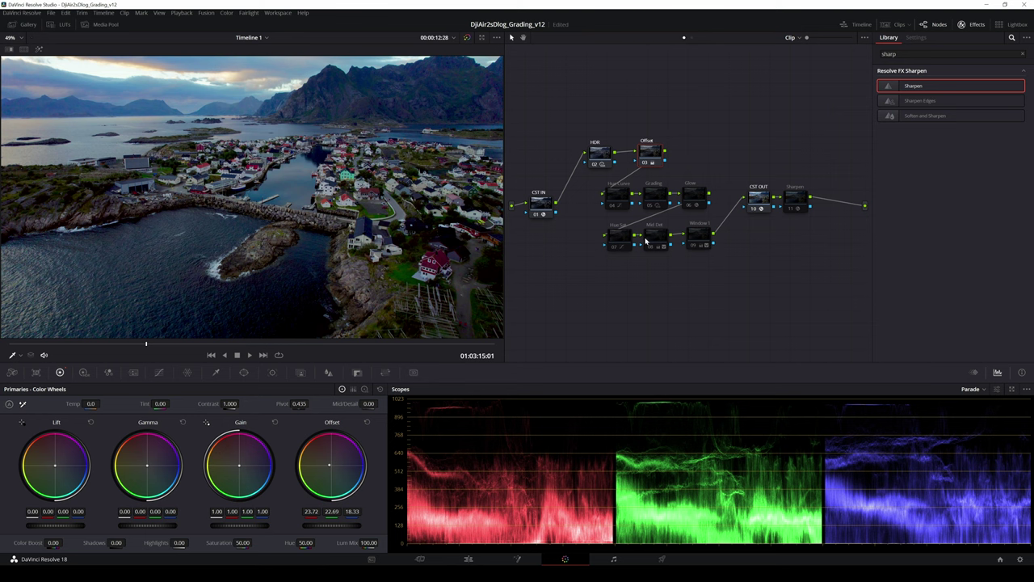
Enable the Hue Curve node and review its Hue Vs Hue, Hue Vs Sat and Hue Vs Lum curves.
click(618, 194)
click(159, 372)
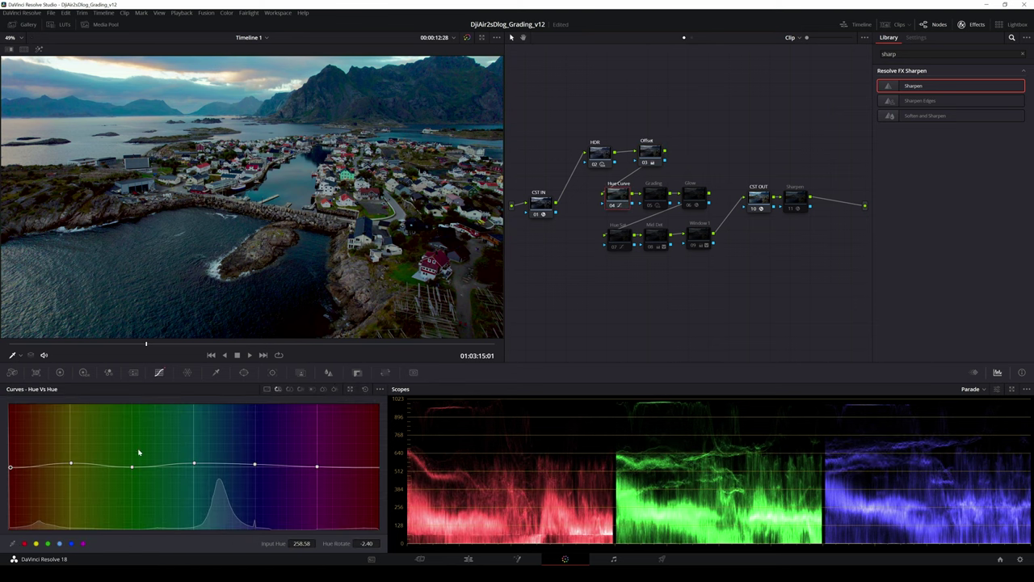
click(288, 390)
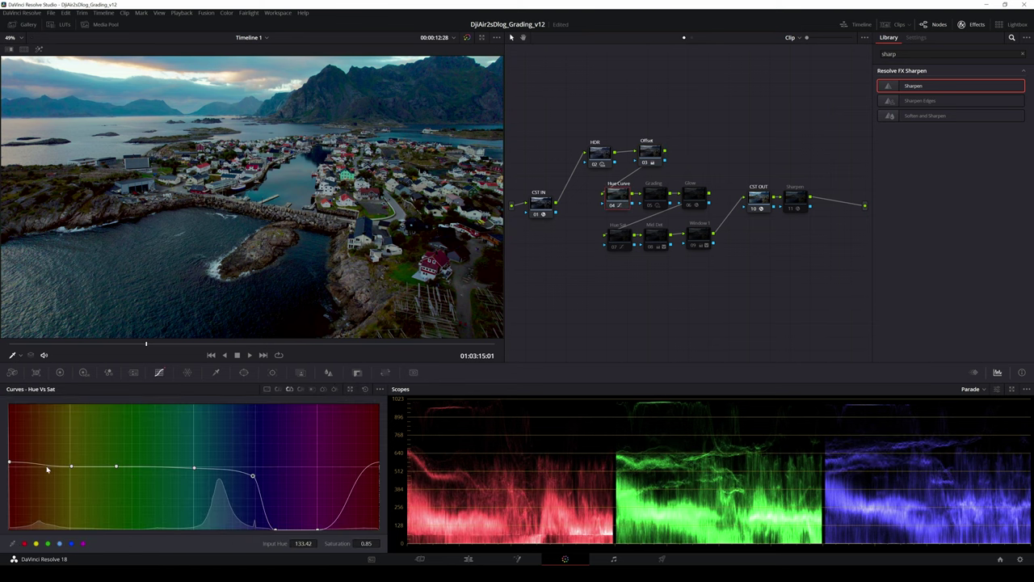
click(278, 390)
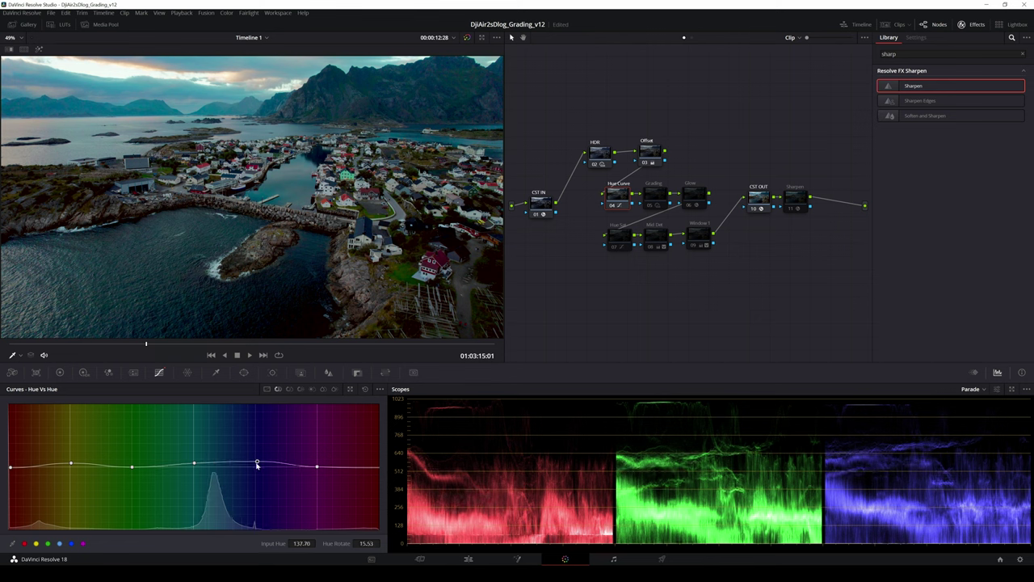
click(611, 206)
click(611, 207)
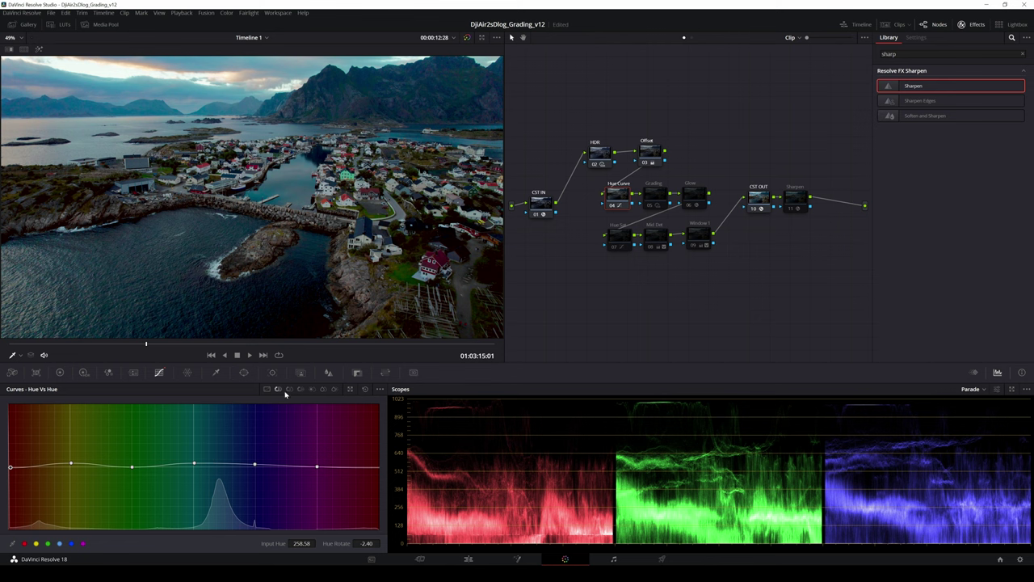
click(289, 391)
click(300, 390)
Enable the Grading node and review its HDR color wheels from Black up to Specular.
click(649, 208)
click(649, 207)
click(650, 207)
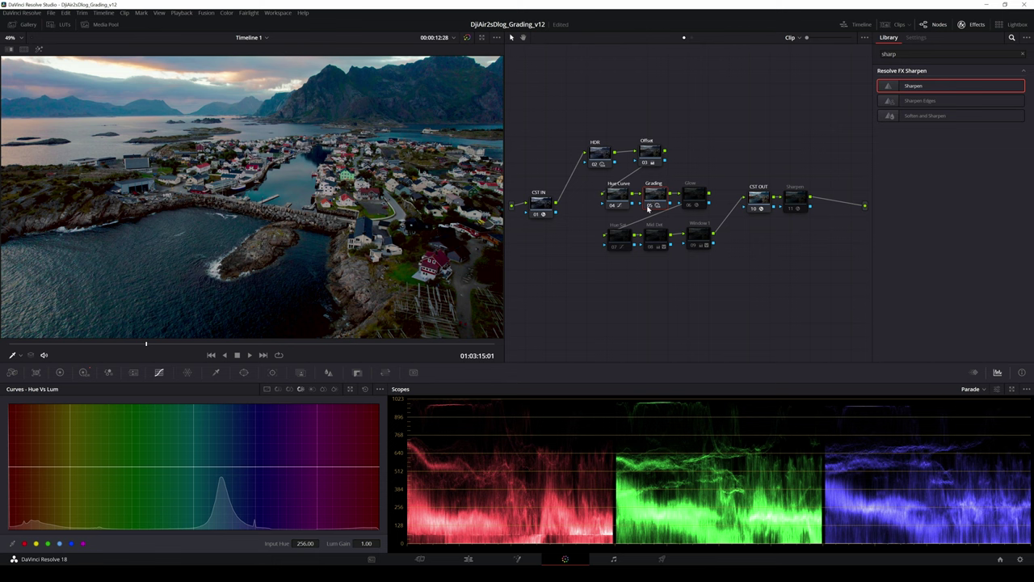
click(84, 372)
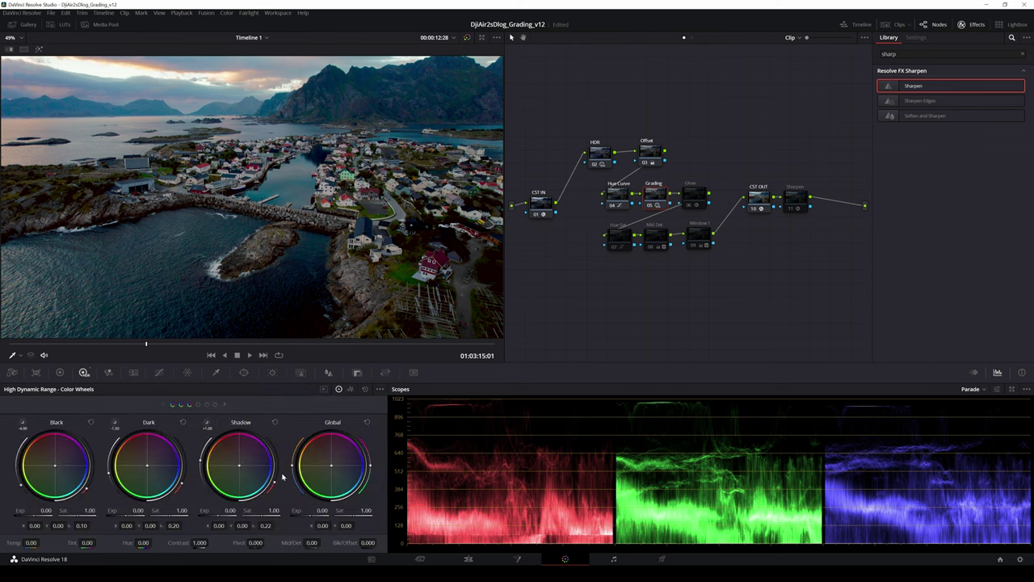
click(225, 404)
Compare the image with and without the Glow node, and delete that node.
click(692, 200)
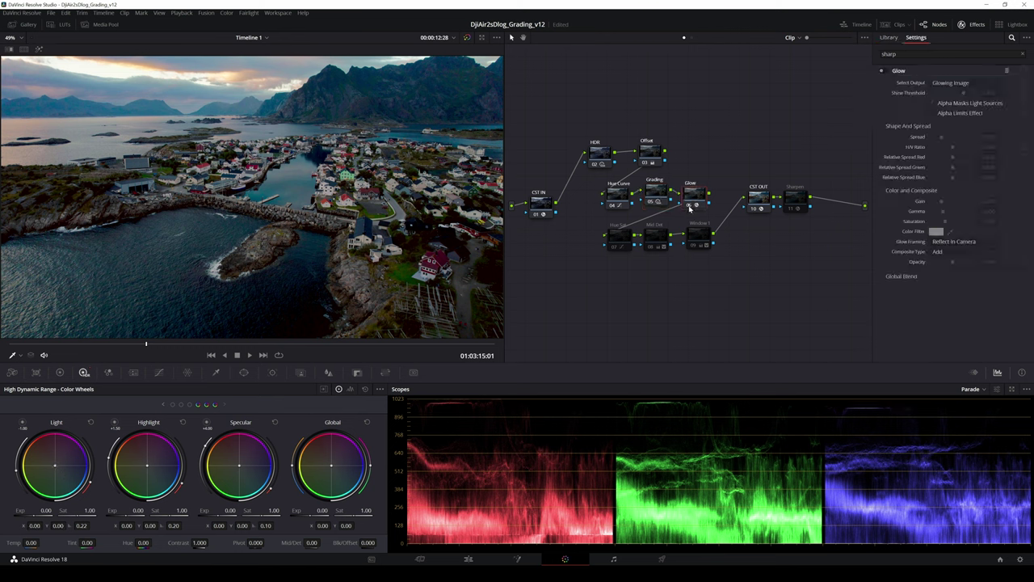
key(ctrl+d)
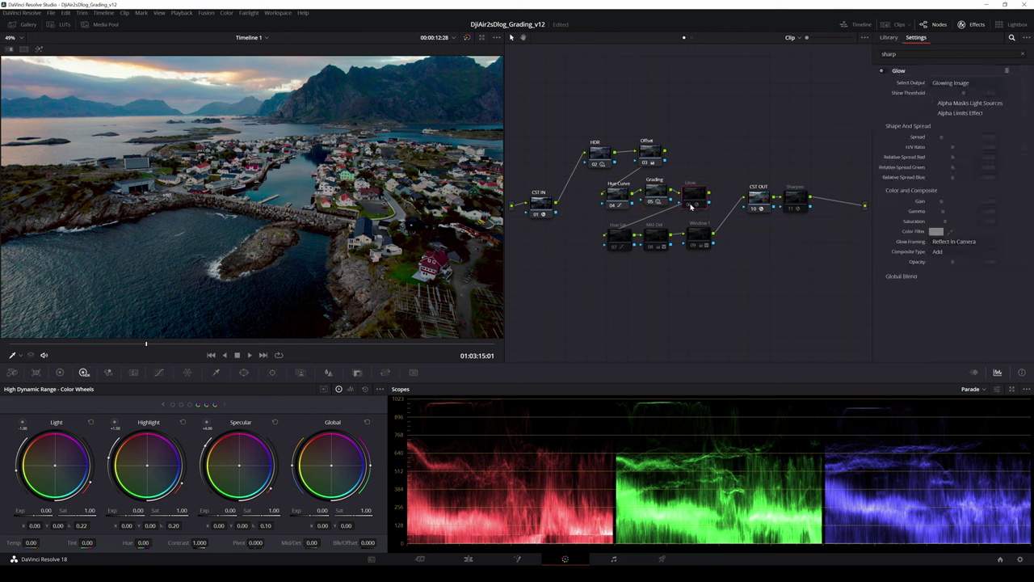
key(ctrl+d)
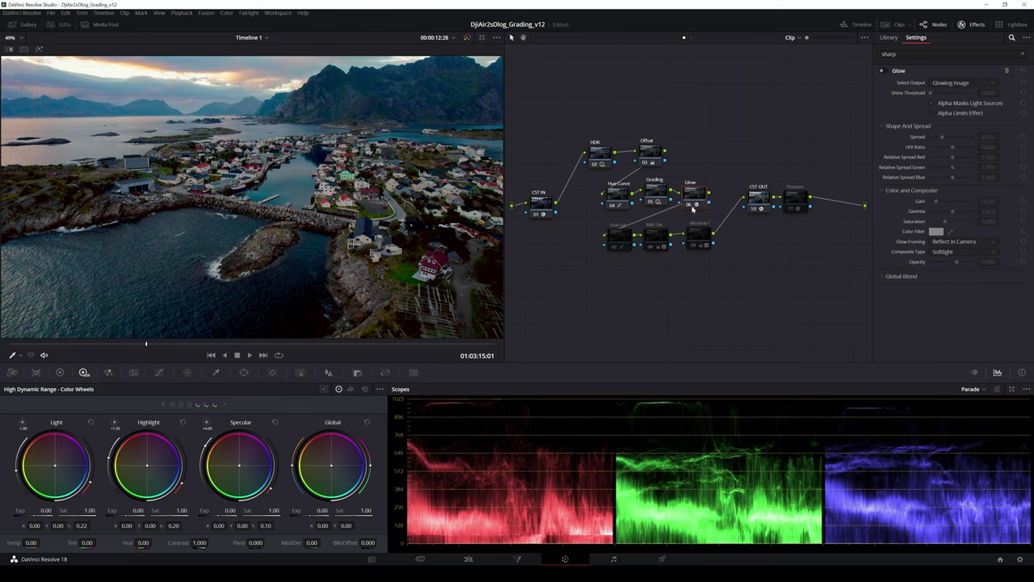
key(Delete)
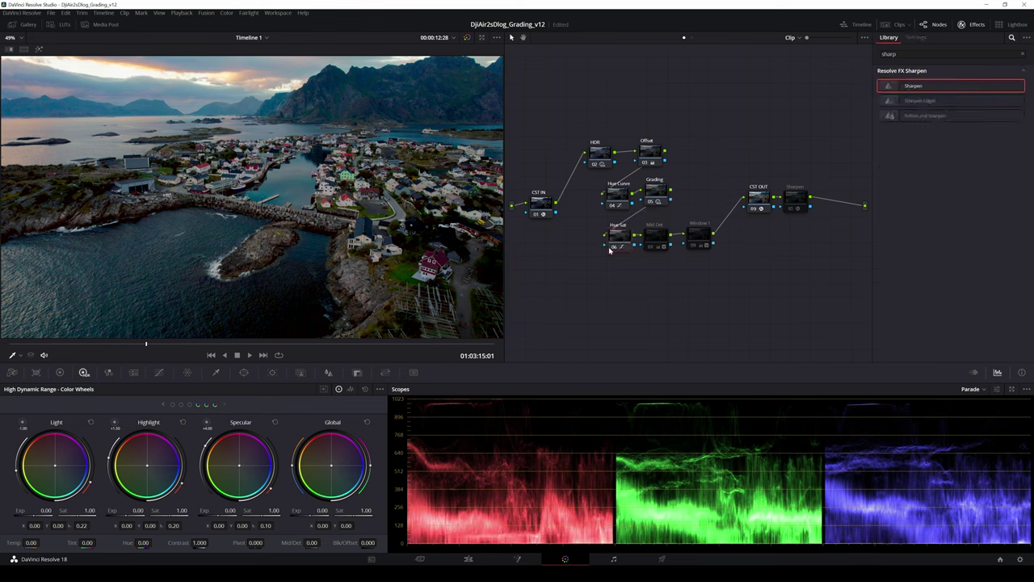
Enable the Hue Sat and Mid Det nodes, and show the Mid Det node's gradient window and window tracker.
key(ctrl+d)
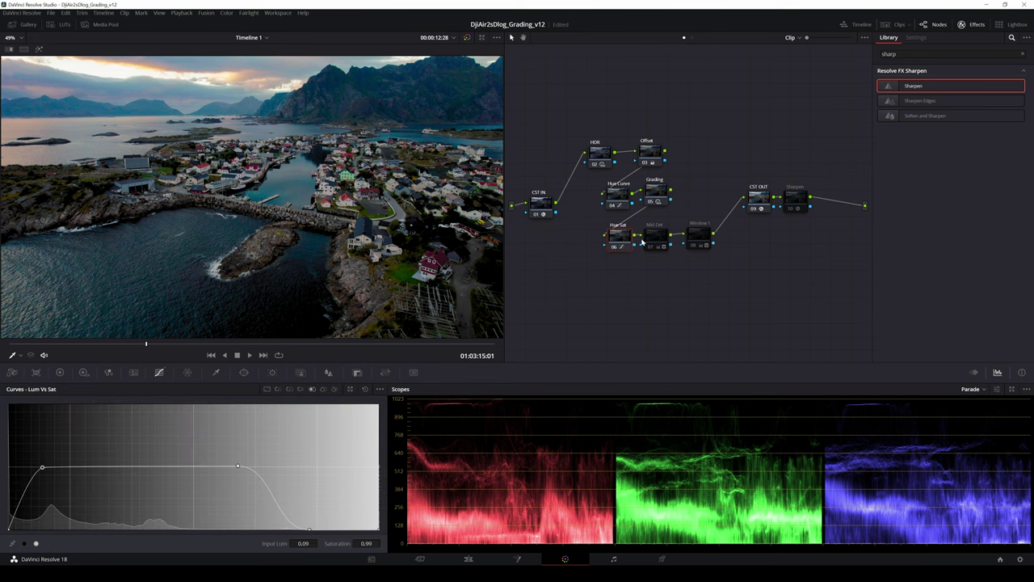
click(649, 240)
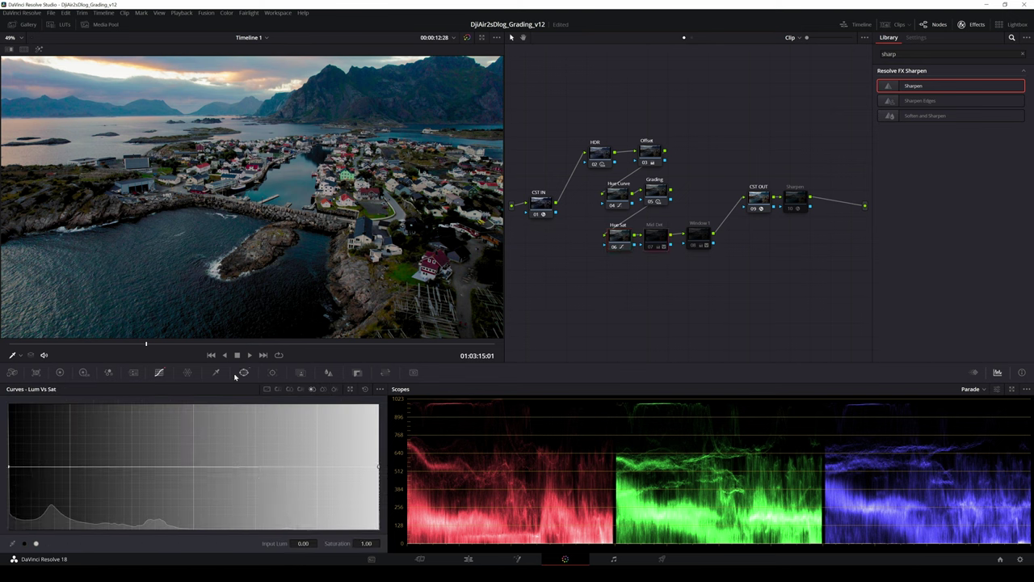
click(60, 372)
click(244, 372)
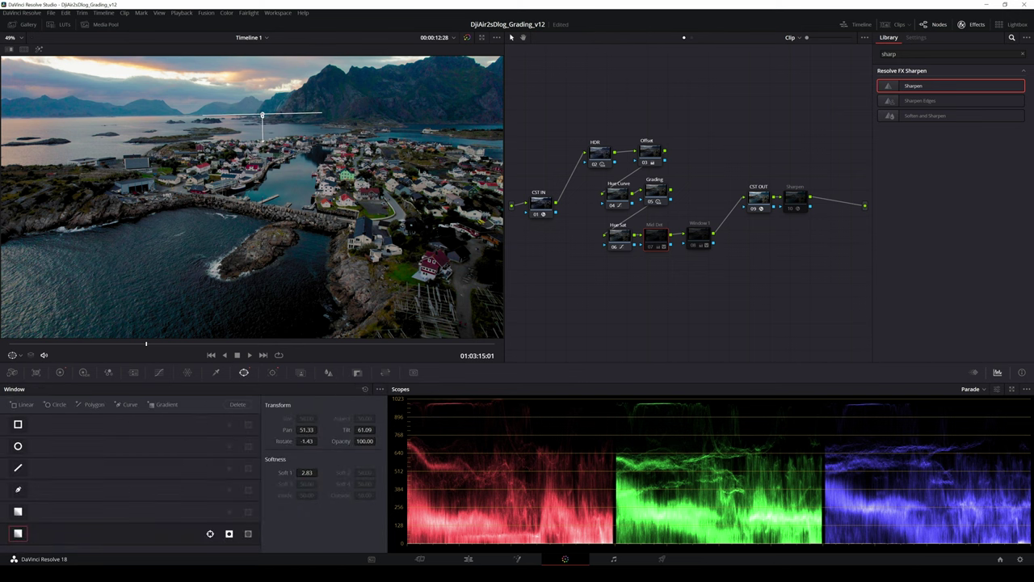
click(272, 371)
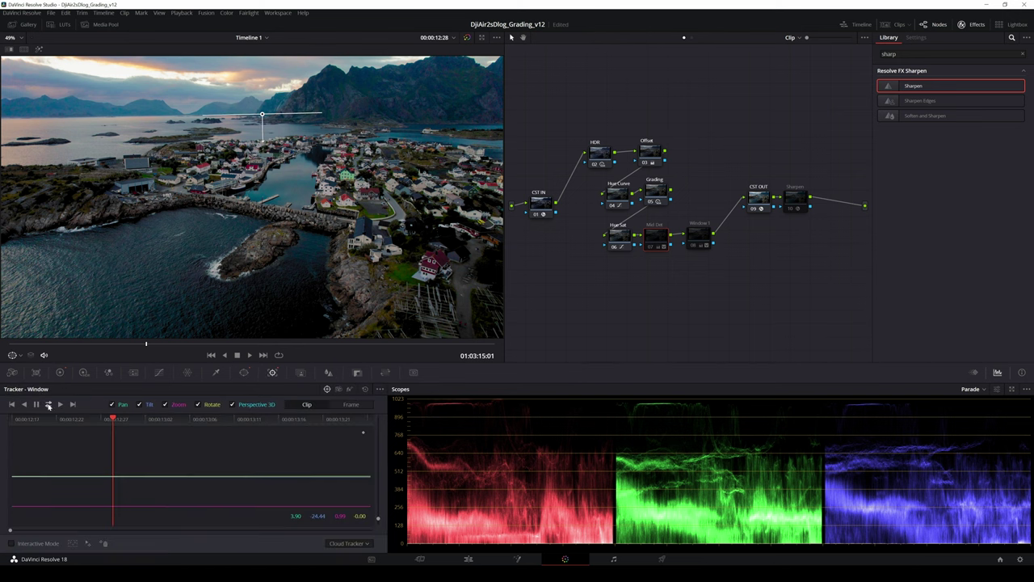
key(ctrl+d)
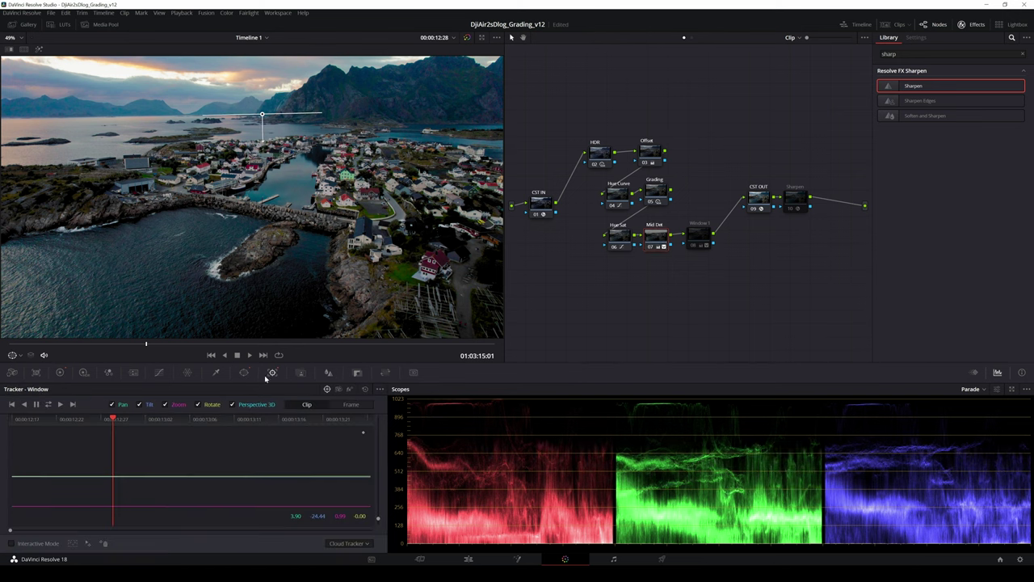
Compare the image with and without the Mid Det node, and track its gradient window forward and in reverse through the clip.
click(245, 374)
key(ctrl+d)
key(ctrl+d)
key(ctrl+d)
key(ctrl+d)
click(265, 377)
click(49, 405)
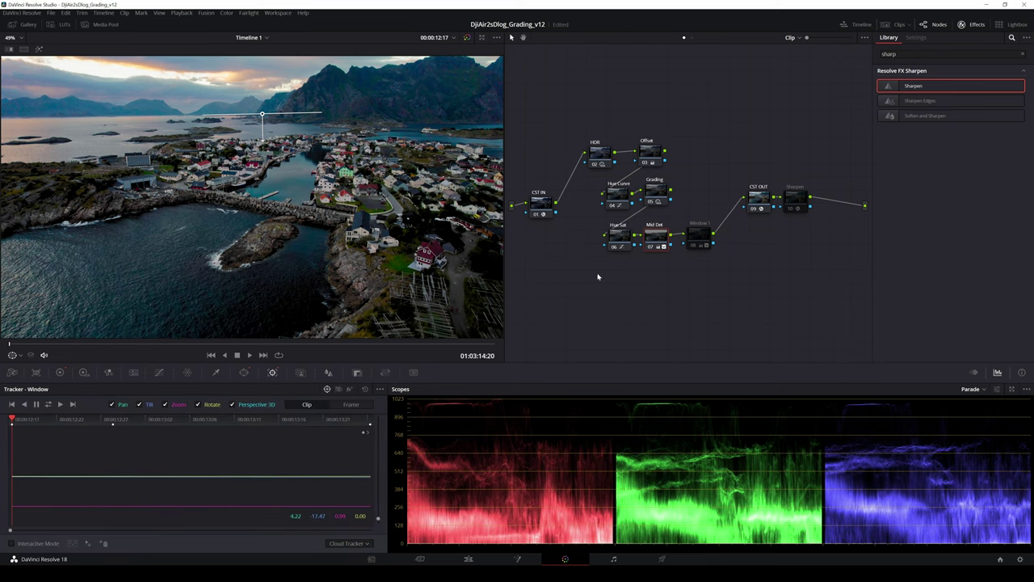
Enable the Window 1 node, review its circle window, HDR wheels and primary wheels, and go on to the Sharpen node.
click(696, 241)
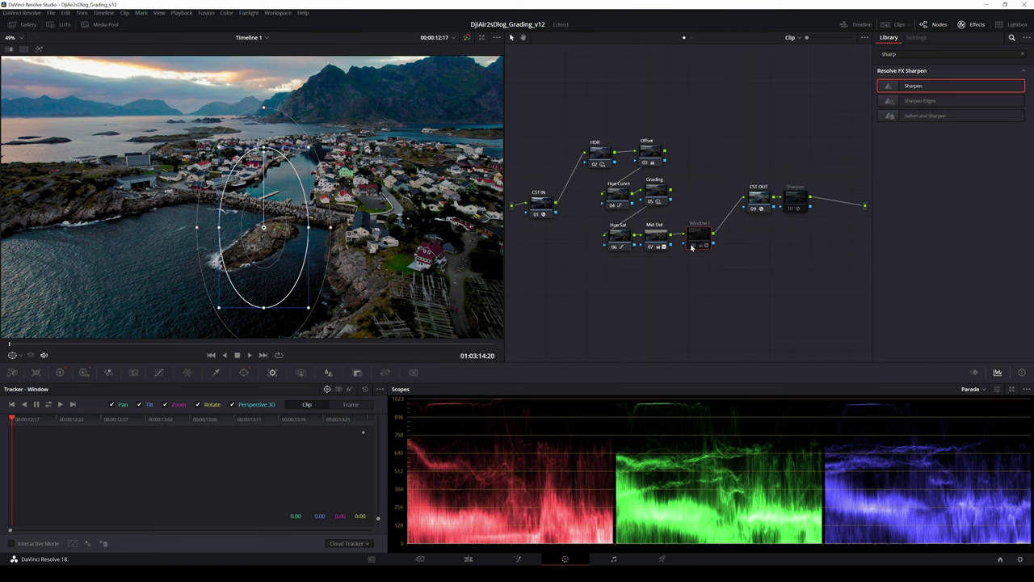
click(244, 373)
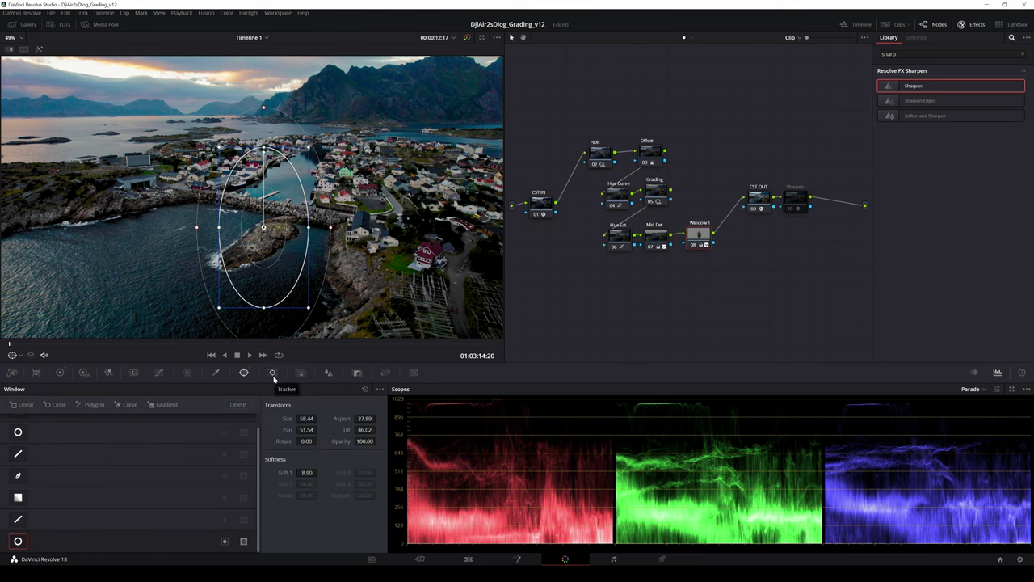
click(84, 372)
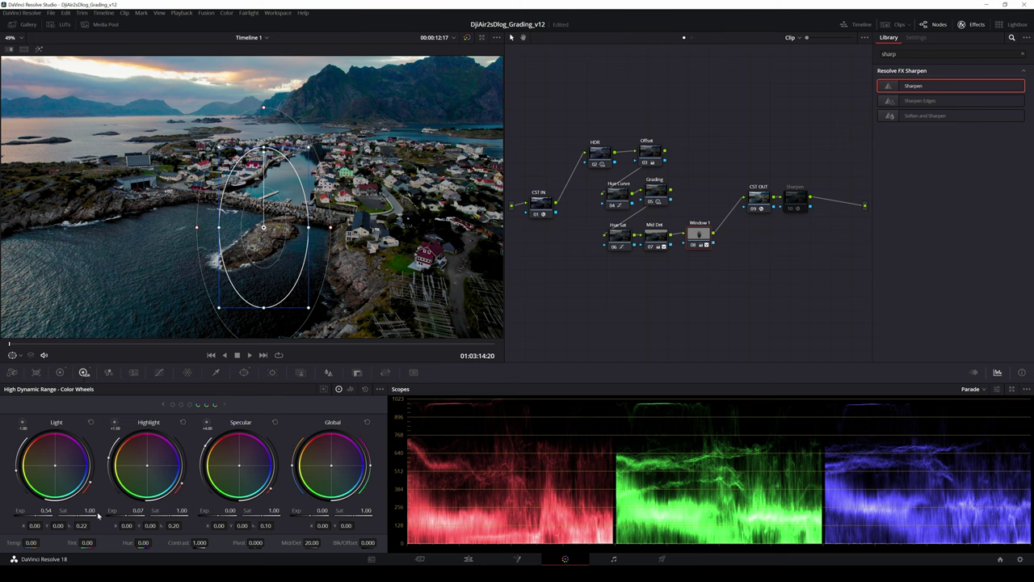
click(163, 407)
click(62, 374)
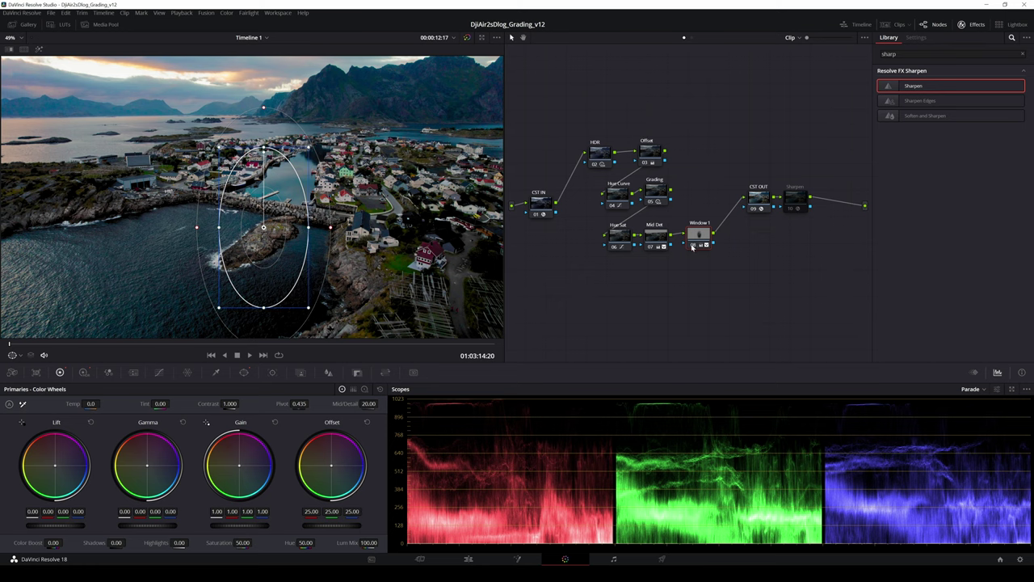
click(748, 210)
click(792, 211)
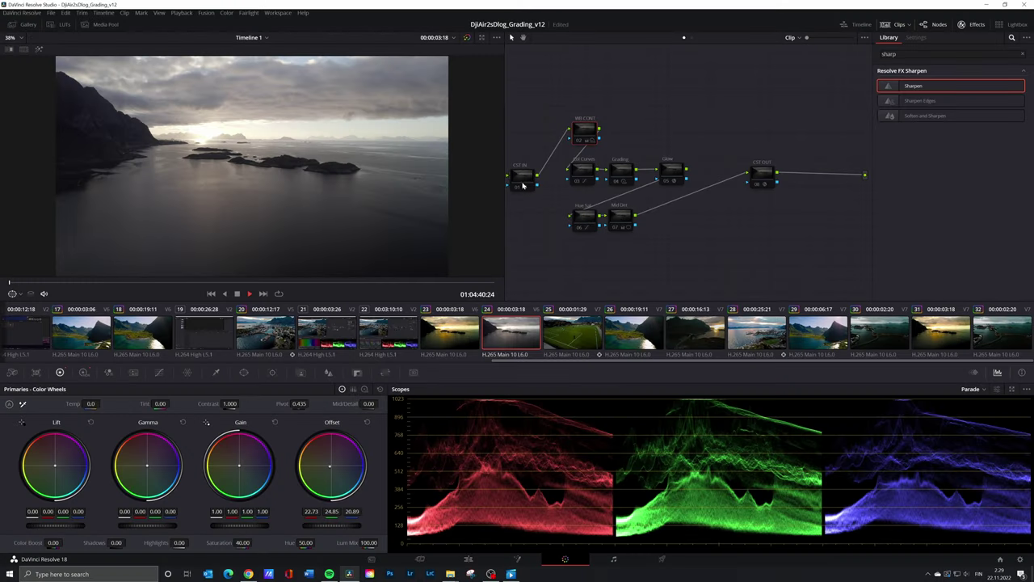
Enable the CST IN and CST OUT nodes on the sunset islands clip and compare the footage with and without the grade.
click(523, 184)
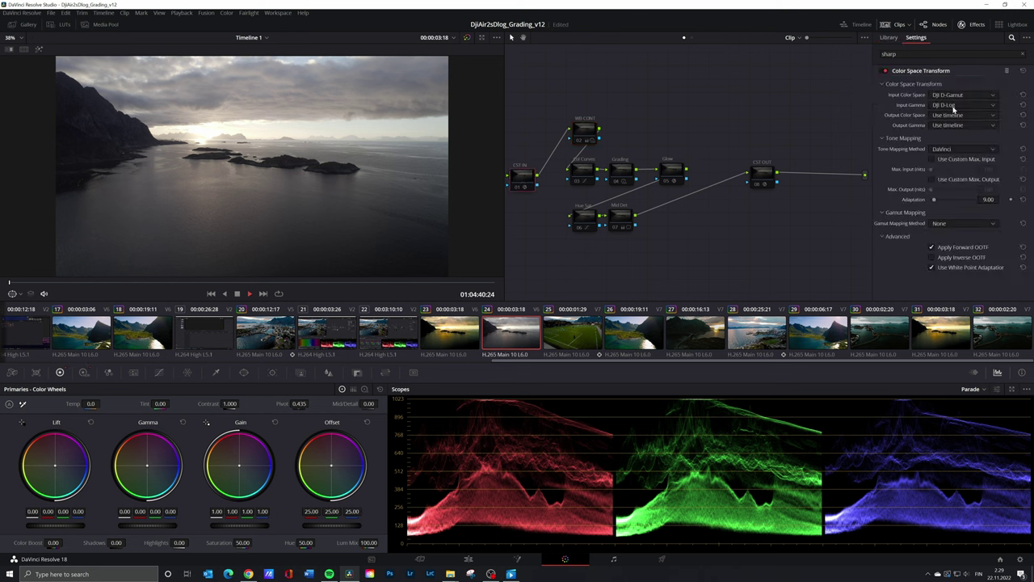
click(762, 181)
click(757, 185)
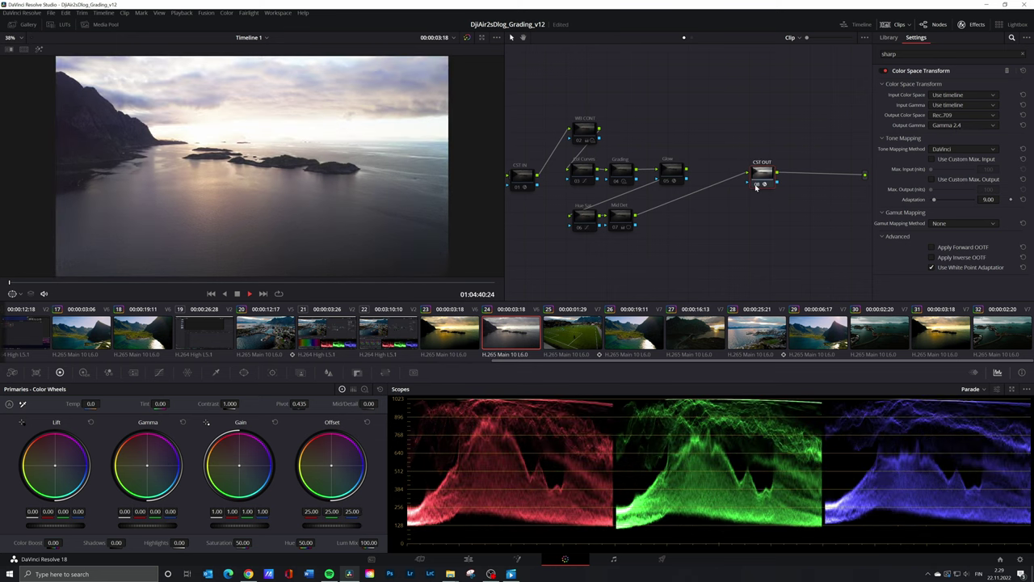
click(514, 188)
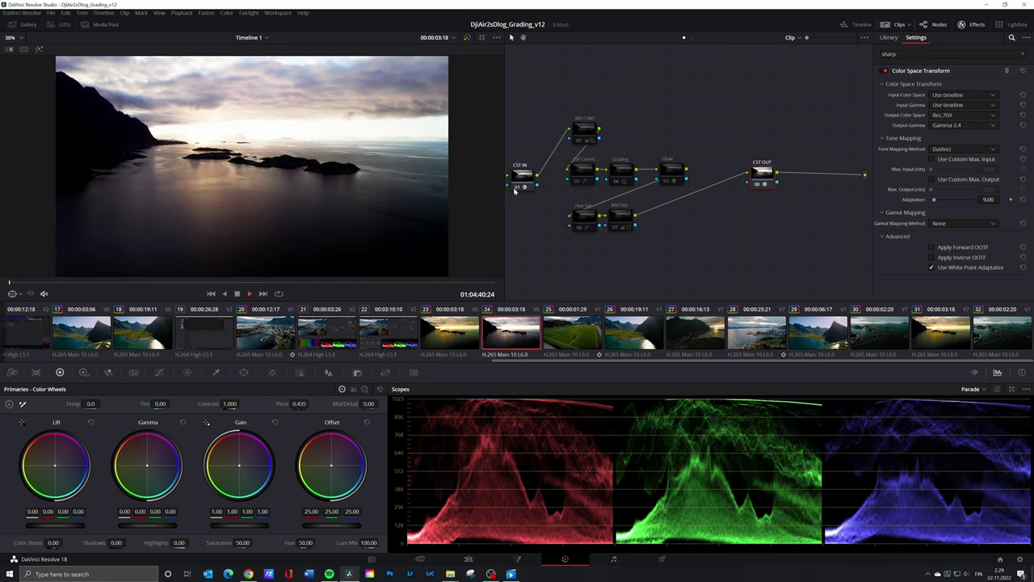
click(467, 38)
click(467, 38)
Enable the WB CONT node and review its HDR color wheels and primary Offset wheel.
click(584, 130)
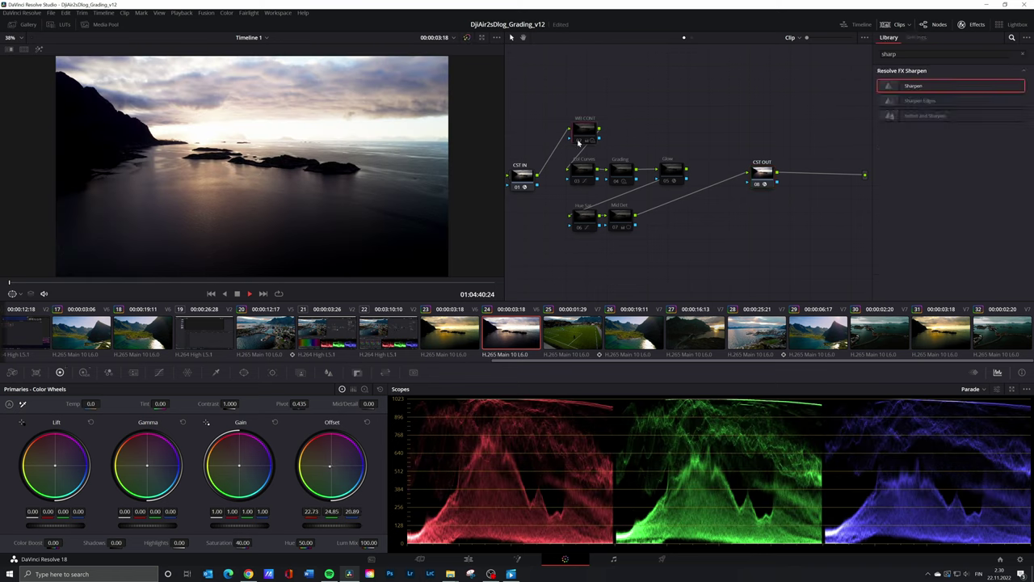
click(580, 141)
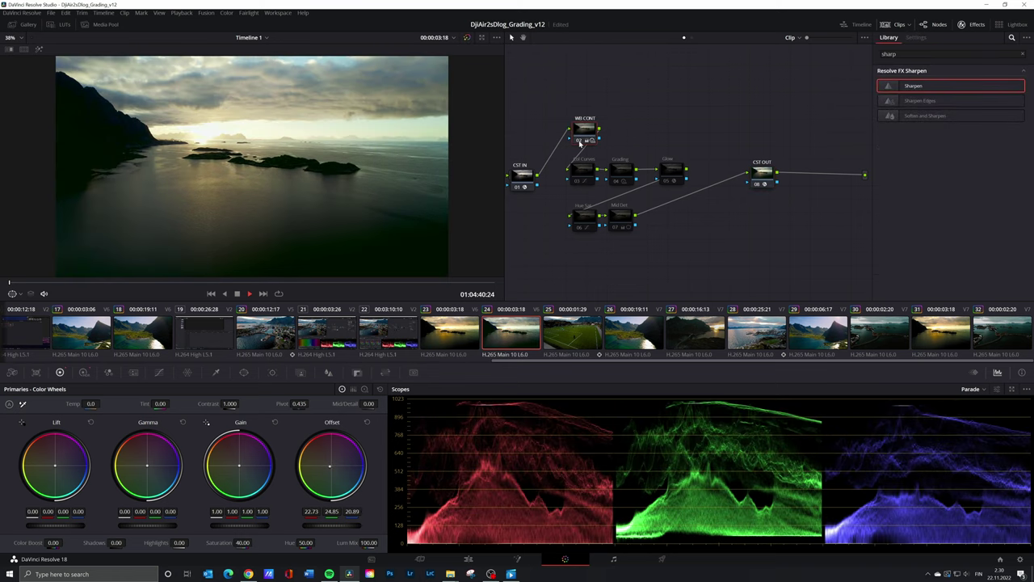
click(84, 371)
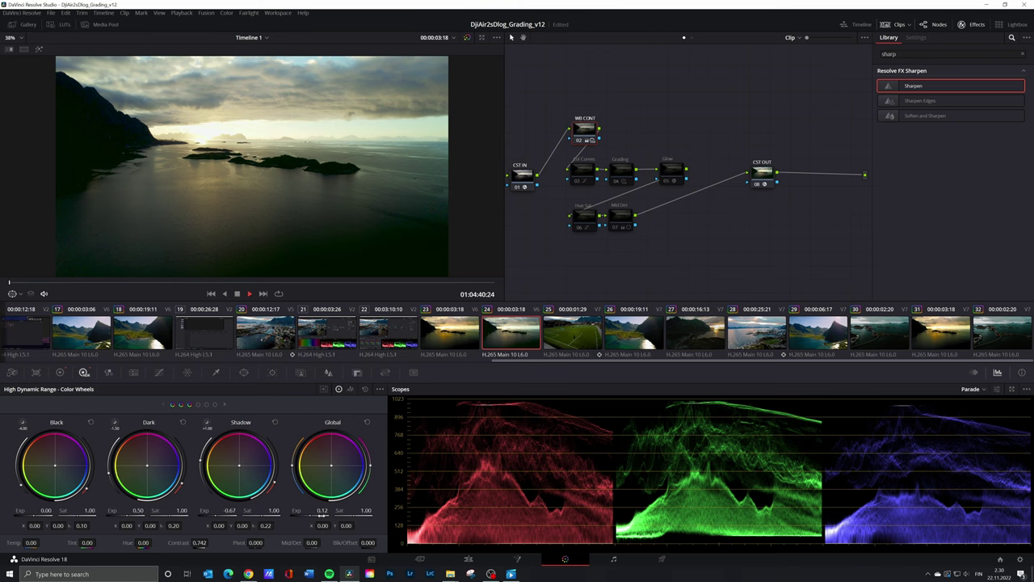
click(225, 405)
click(60, 373)
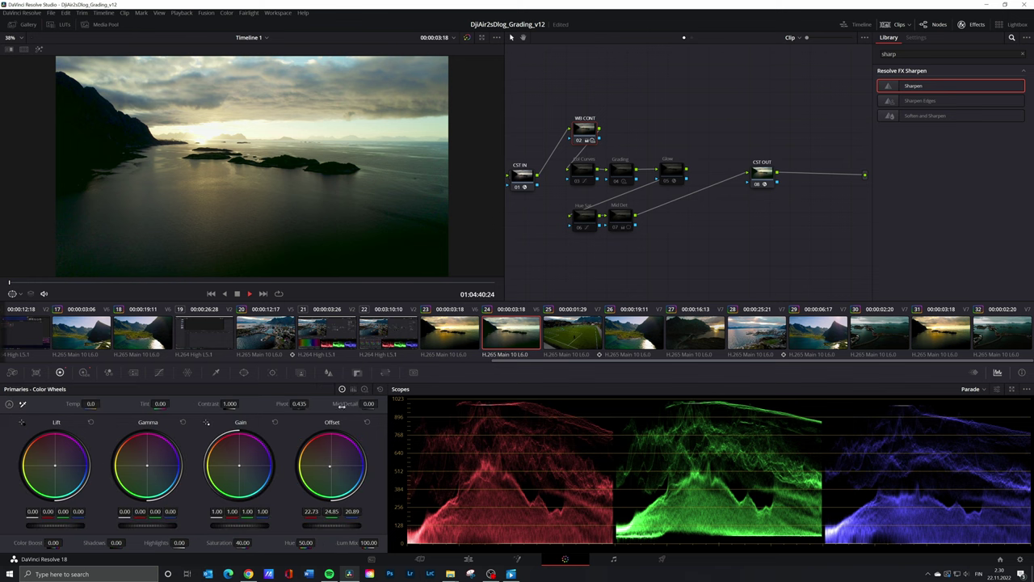
drag(330, 466, 330, 467)
Enable the curves node after WB CONT and review its Hue Vs Hue and Hue Vs Sat curves.
click(579, 181)
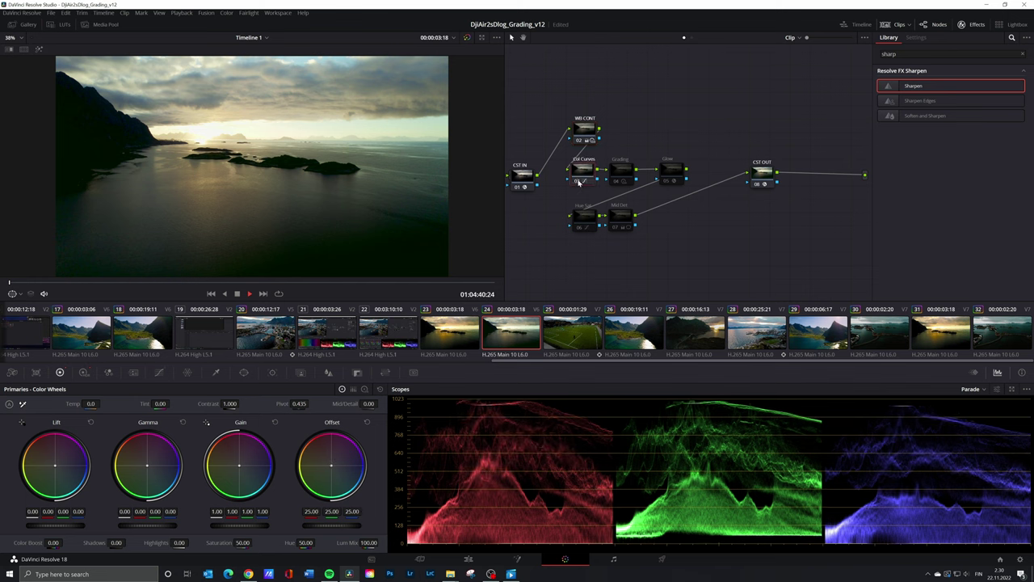
click(160, 373)
click(277, 389)
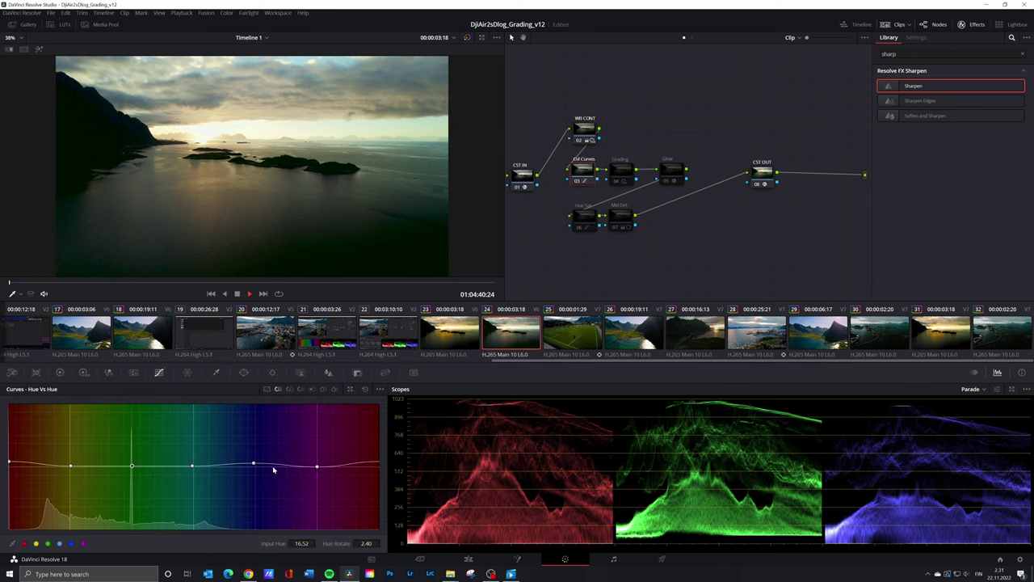
click(289, 389)
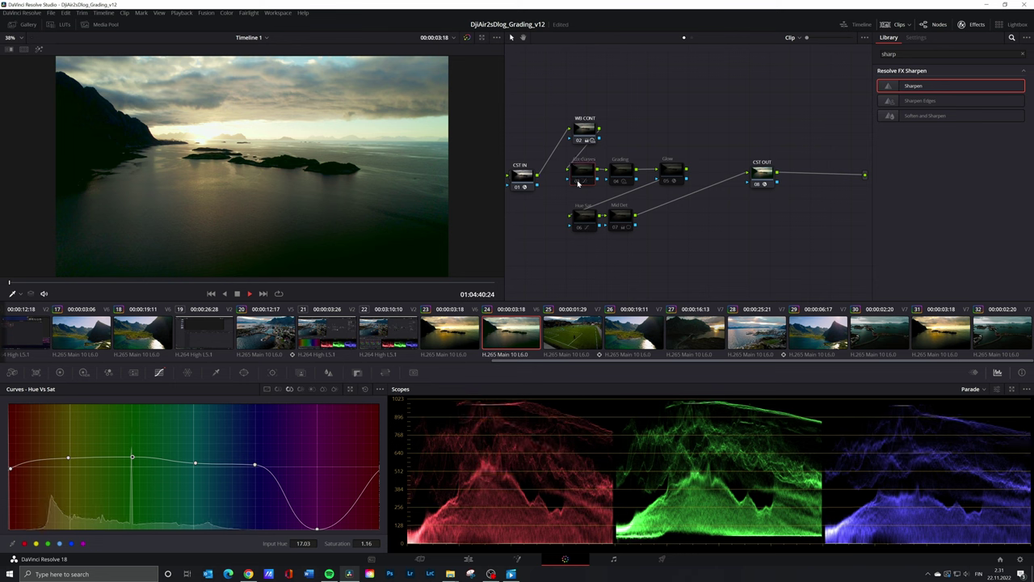
Enable the Grading node, show its Black, Dark and Shadow HDR wheels, and switch the node off for comparison.
click(621, 171)
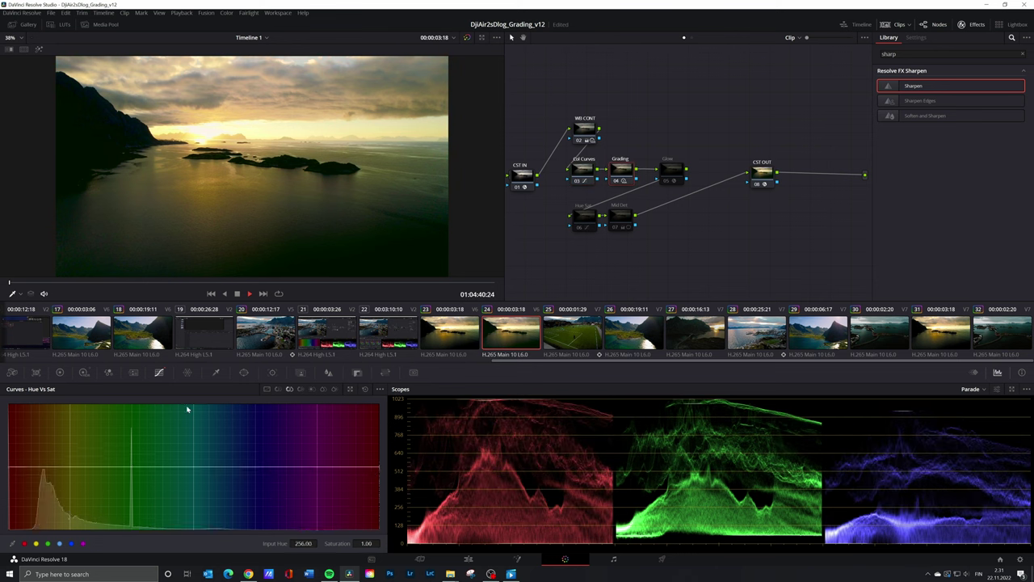
click(83, 372)
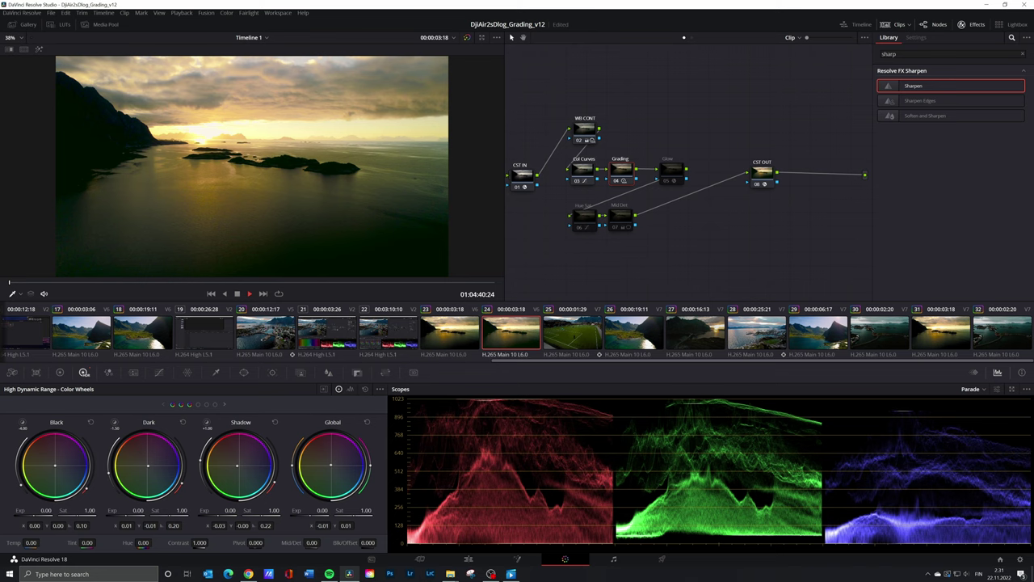
key(ctrl+d)
Show the Grading node's Light, Highlight and Specular wheels, undo the Highlight color shift and switch the node back on.
click(224, 405)
click(225, 405)
click(225, 404)
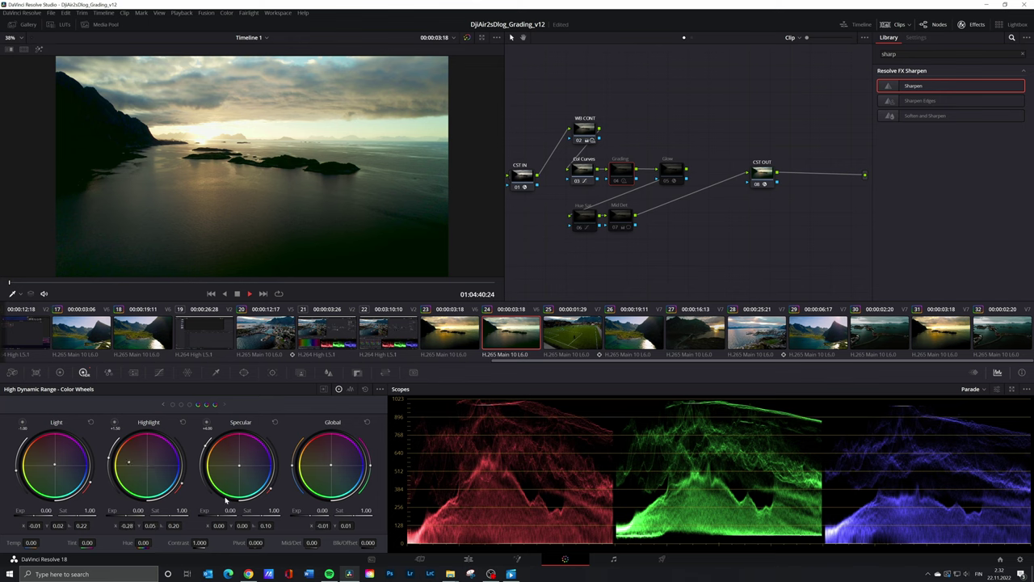
key(ctrl+z)
key(ctrl+d)
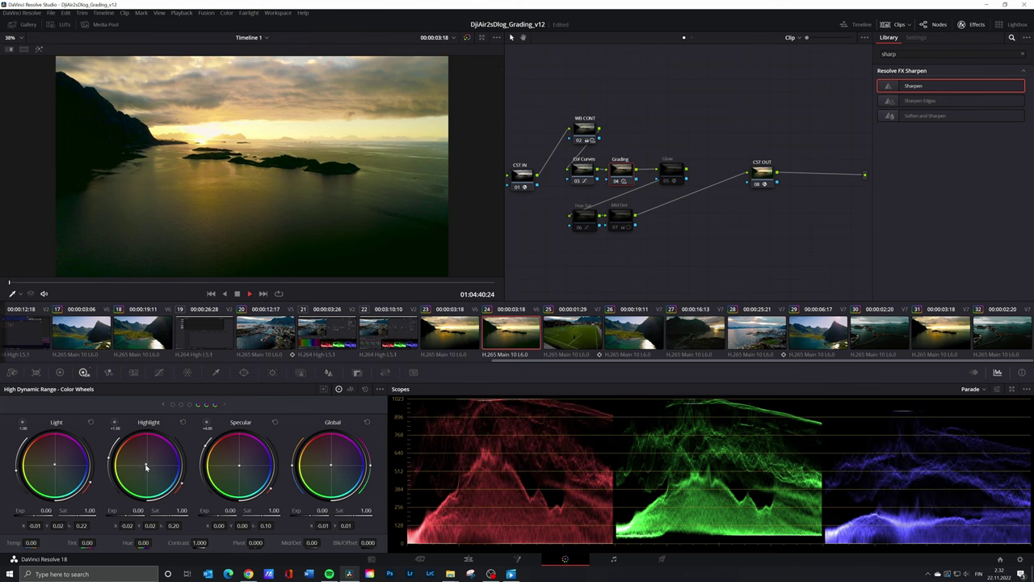
Try small color shifts on the Highlight and Light HDR wheels, undo both, and toggle the Grading node off and on for comparison.
drag(146, 466, 143, 465)
key(ctrl+z)
drag(56, 466, 52, 464)
key(ctrl+z)
key(ctrl+d)
key(ctrl+d)
Enable the Glow node, try different Opacity and Gamma values in its settings, and undo both changes.
click(671, 172)
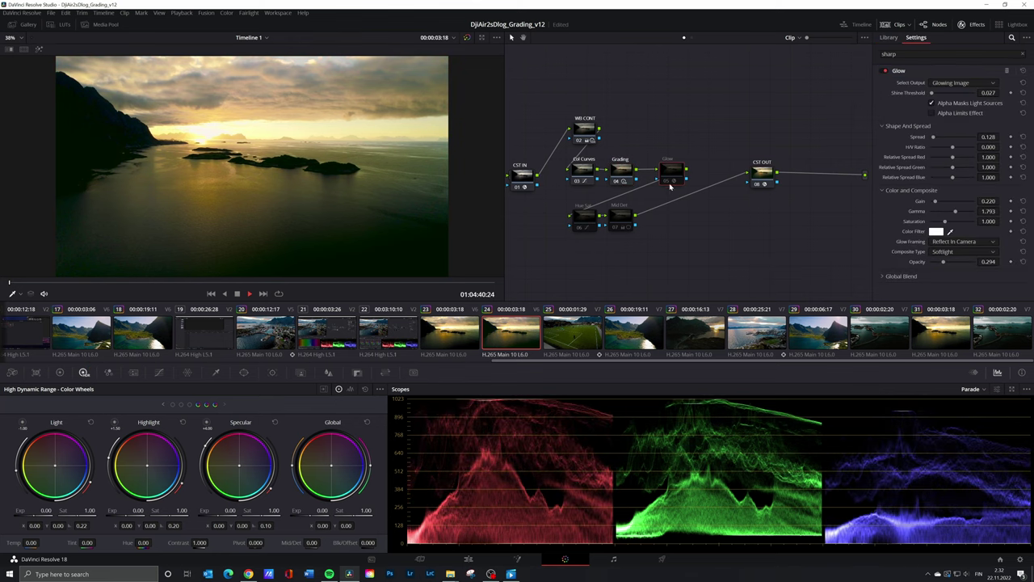
key(ctrl+d)
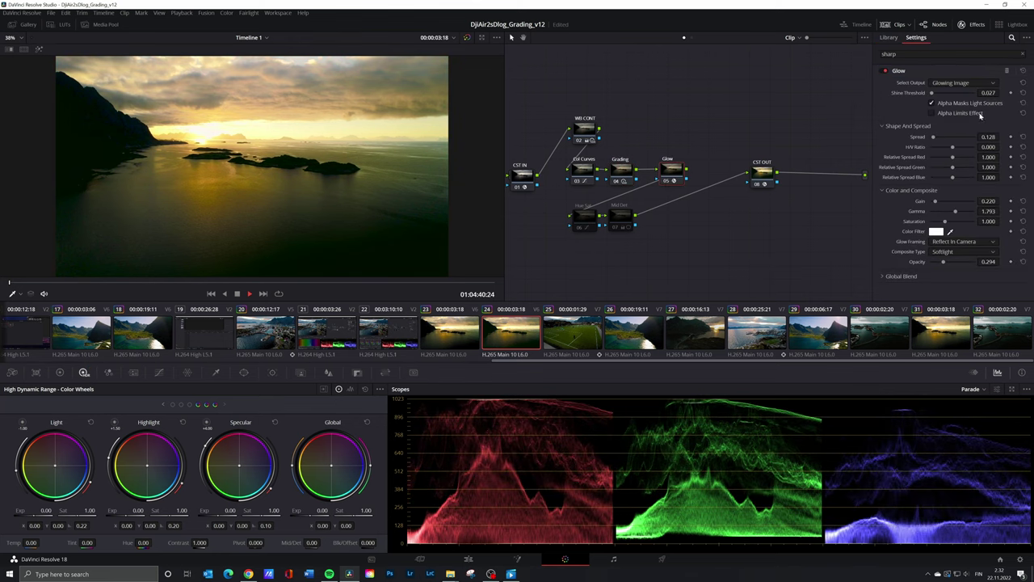
drag(944, 265, 988, 261)
key(ctrl+z)
drag(957, 212, 927, 214)
key(ctrl+z)
Enable the Hue Sat node, compare the image with and without it, and show its Lum Vs Sat curve.
click(579, 227)
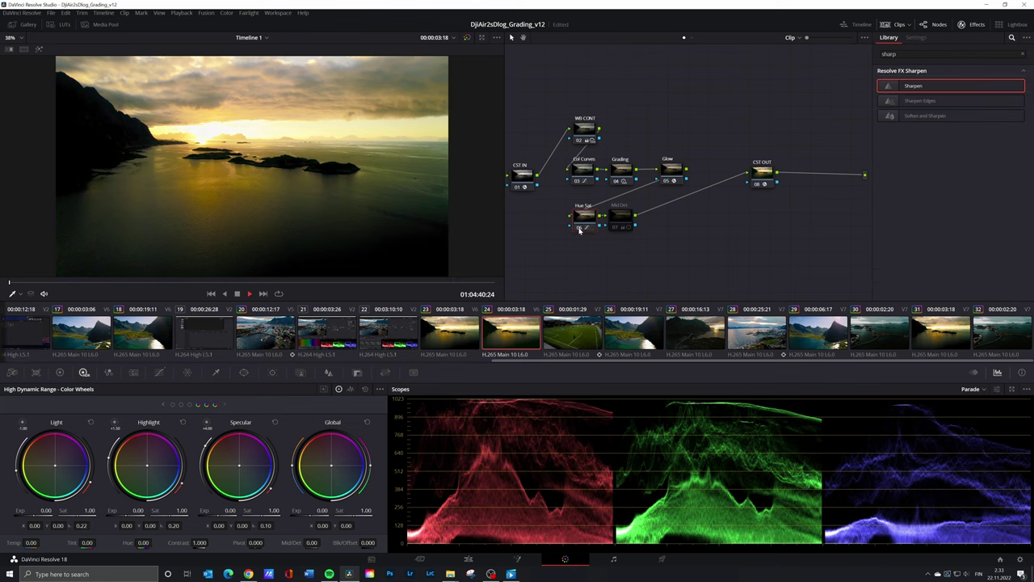
click(578, 227)
click(579, 227)
click(159, 372)
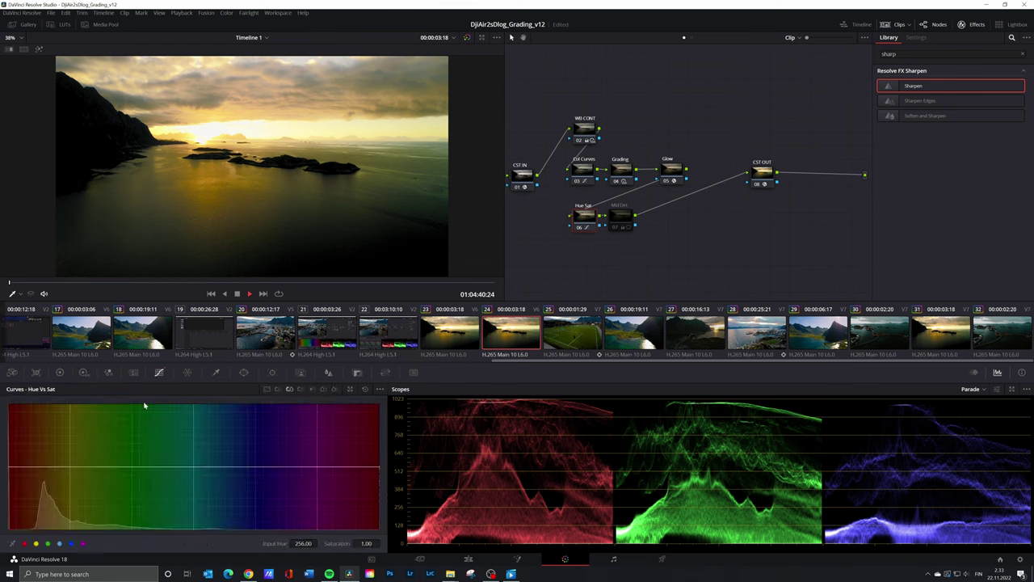
click(312, 388)
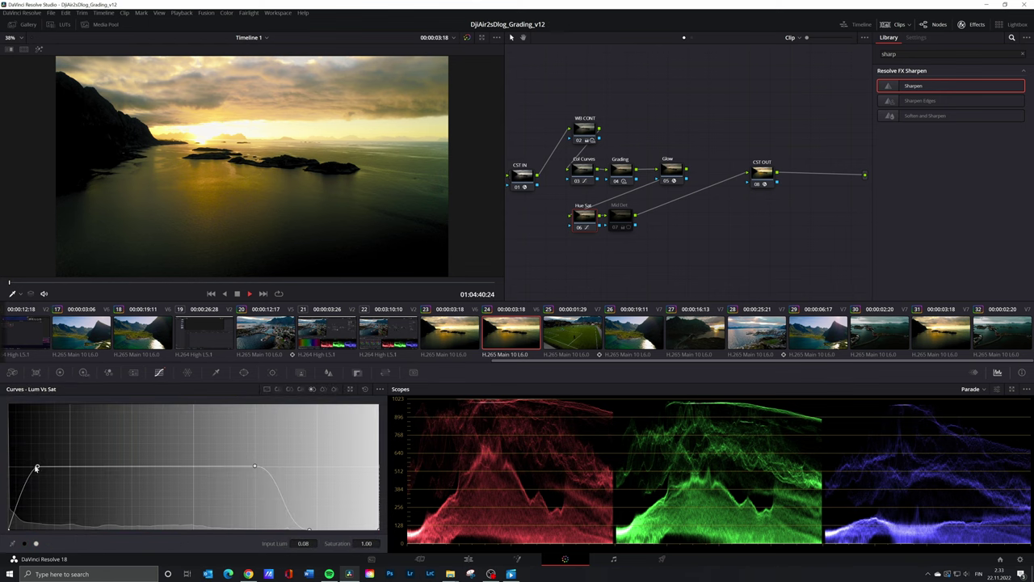
Try moving the shadow point of the Lum Vs Sat curve, undo it, and toggle the Hue Sat node for comparison.
drag(36, 467, 176, 522)
key(ctrl+z)
key(ctrl+z)
key(ctrl+z)
click(579, 228)
click(579, 228)
click(580, 228)
click(580, 228)
Enable the Mid Det node and show its gradient window over the image.
click(621, 226)
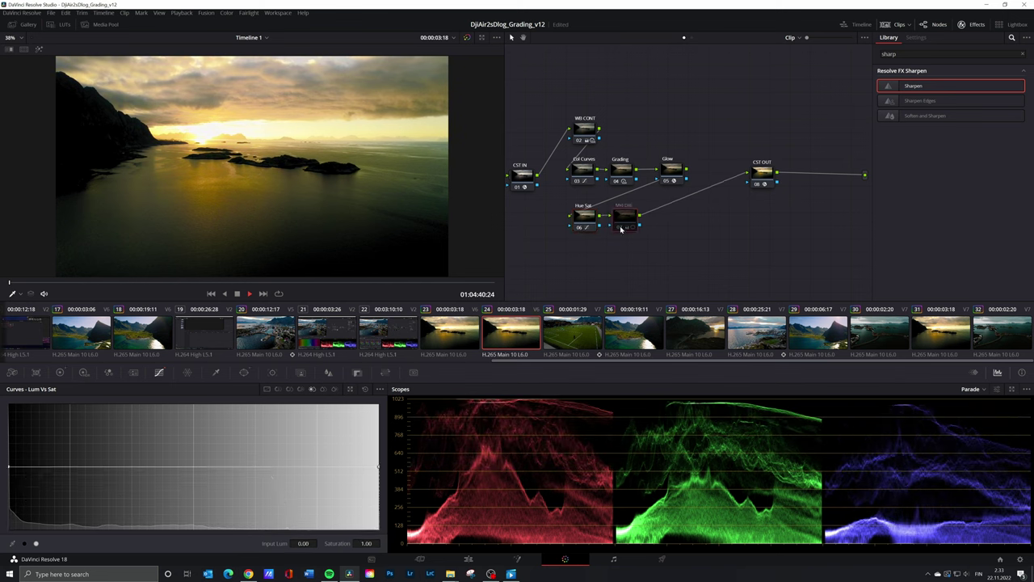
click(244, 373)
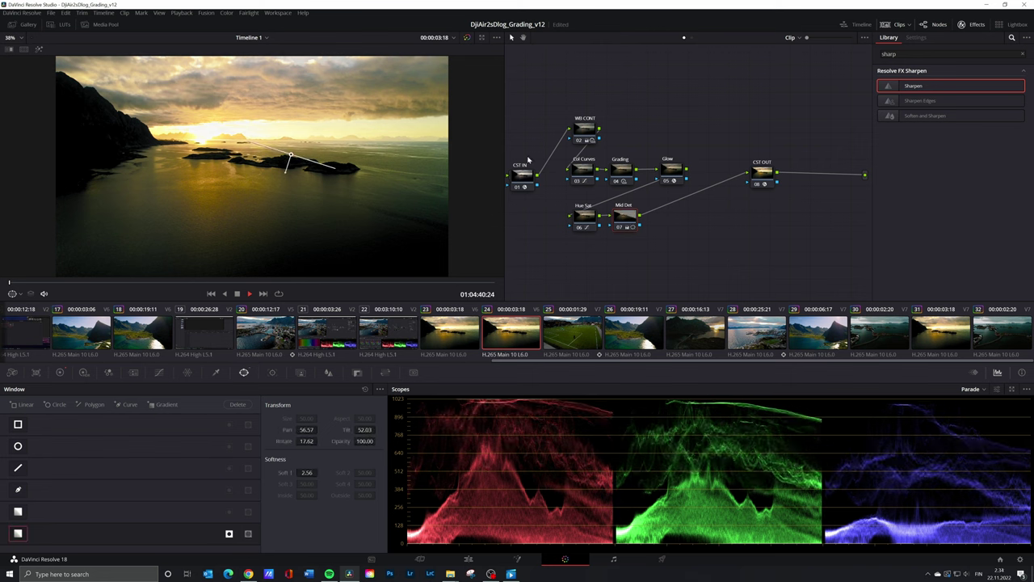
drag(765, 173, 755, 173)
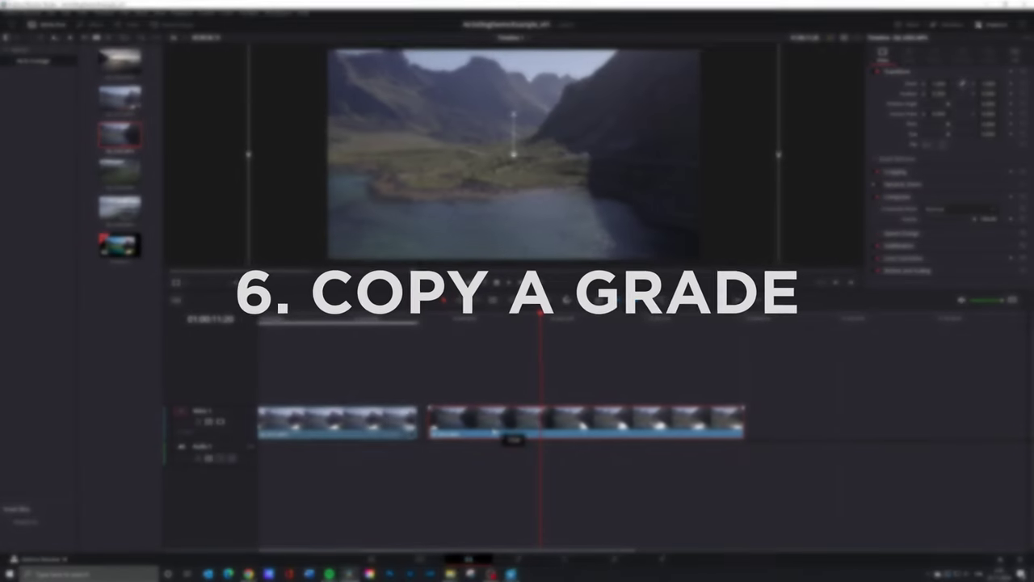
Go to the Color page of the Air2sDlogDavinciExample_v01 project and copy the first clip's grade onto the second clip.
key(space)
key(space)
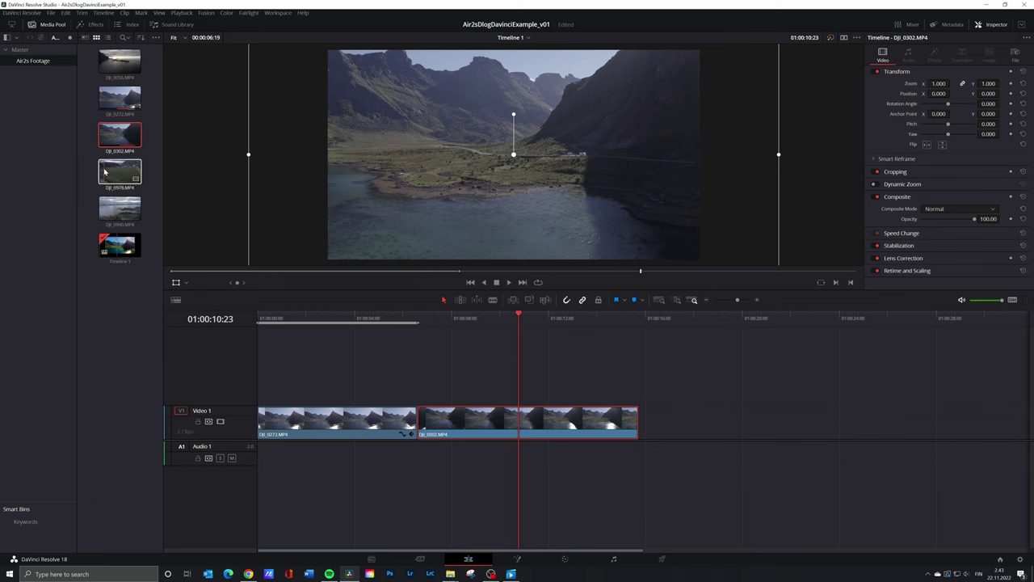
click(565, 559)
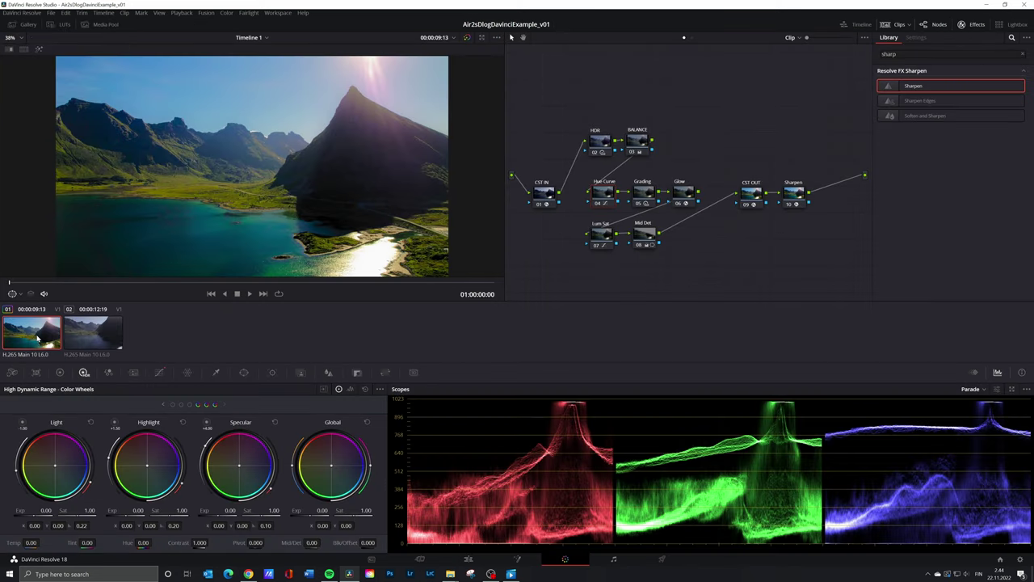
click(99, 341)
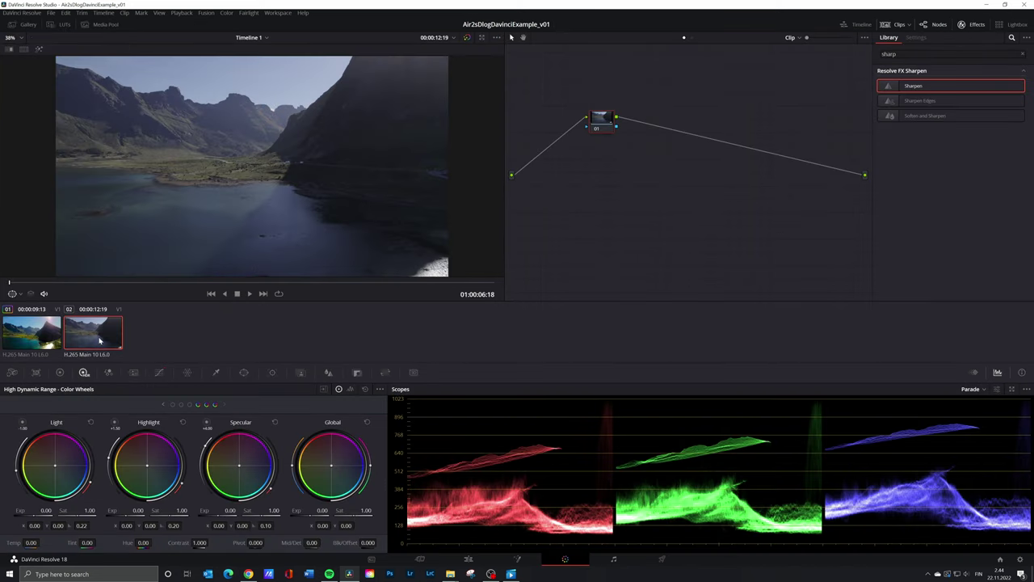
middle_click(30, 335)
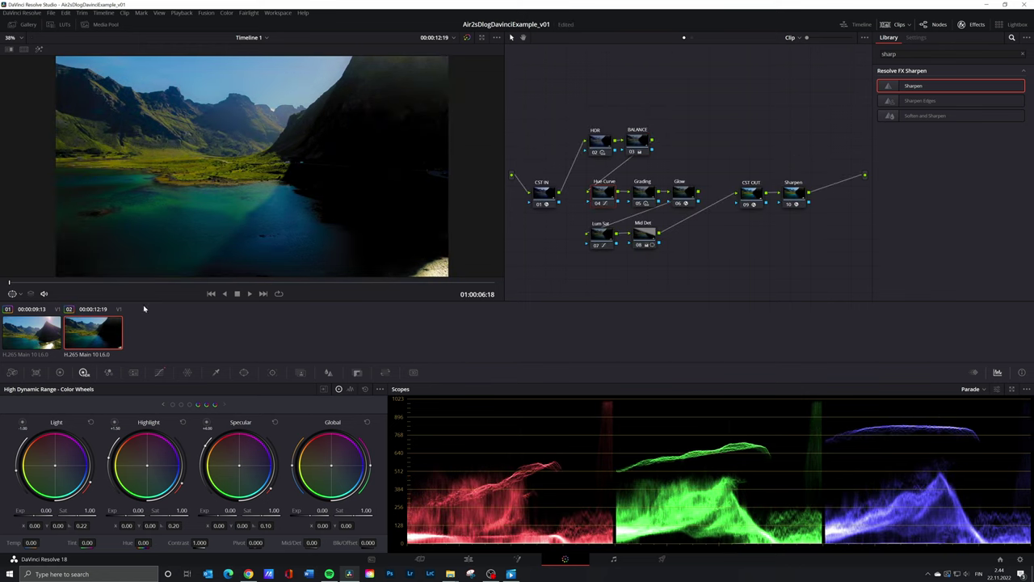
Compare the two graded clips, play the second one, and bypass and restore its grade for a before-and-after check.
click(43, 341)
click(93, 329)
key(space)
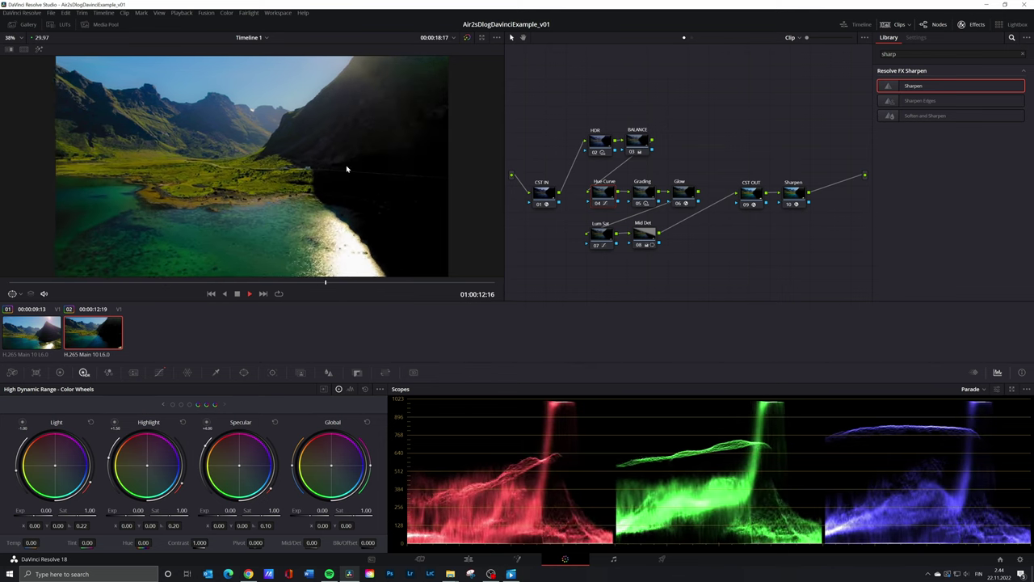
key(space)
click(466, 38)
click(466, 38)
click(466, 38)
click(467, 38)
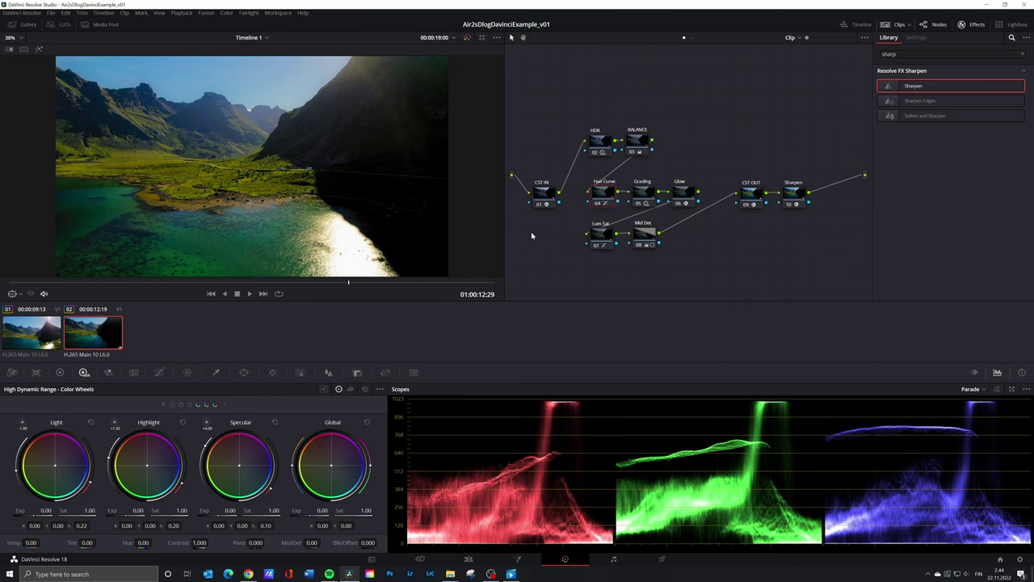